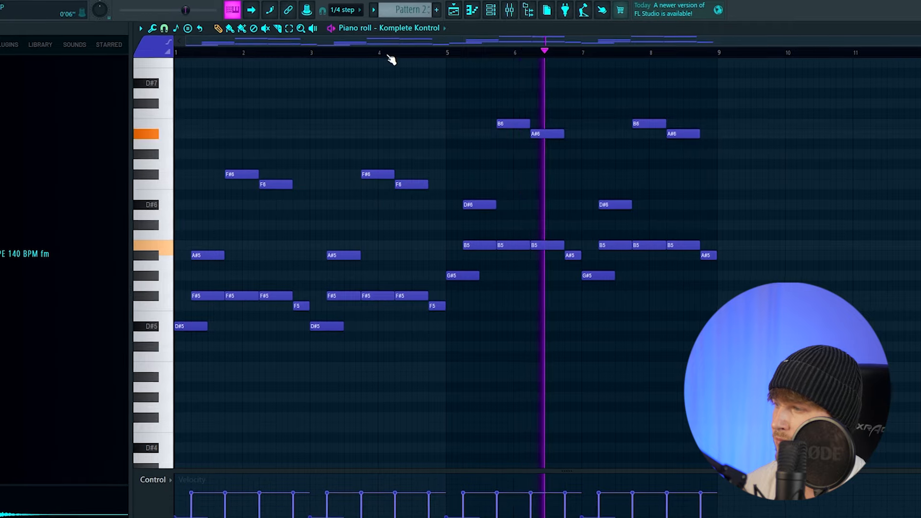
Randomize the velocity of the Komplete Kontrol notes slightly
key(alt+r)
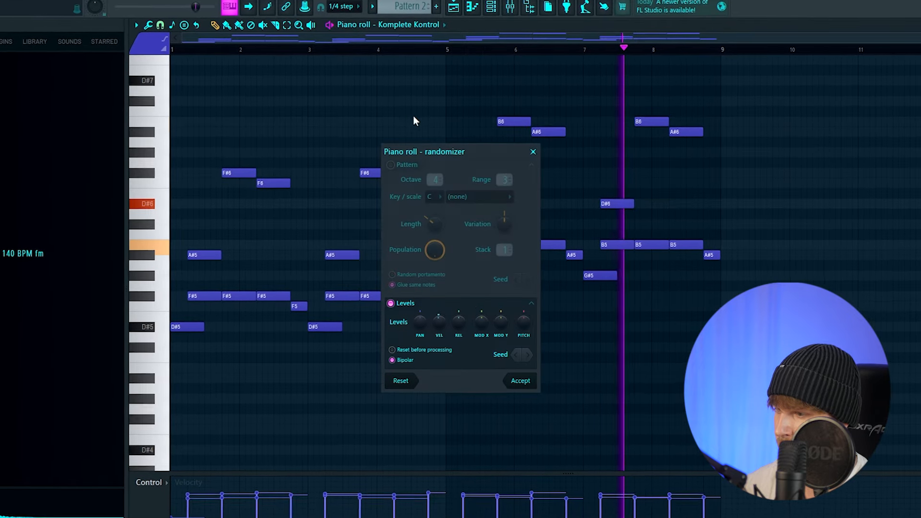
drag(438, 323, 439, 330)
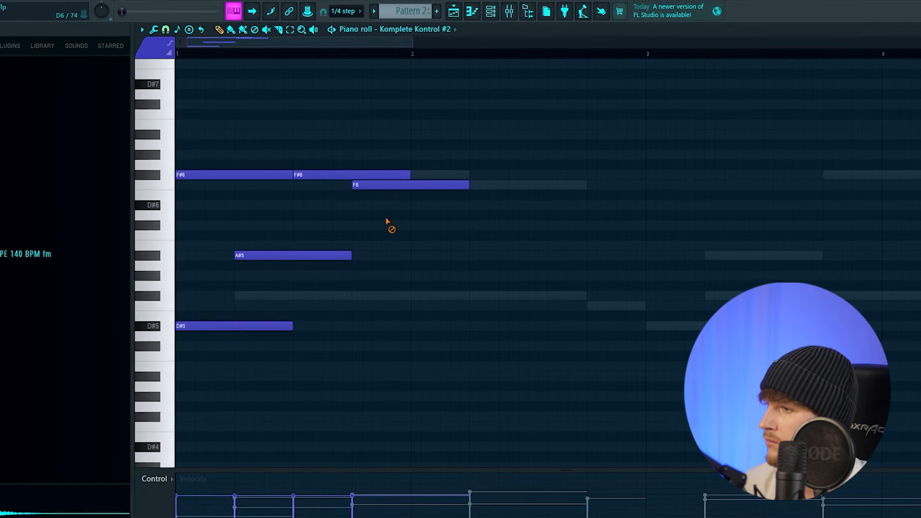
Transpose the Komplete Kontrol #2 notes down one octave
key(ctrl+Down)
scroll(398, 240, down, 4)
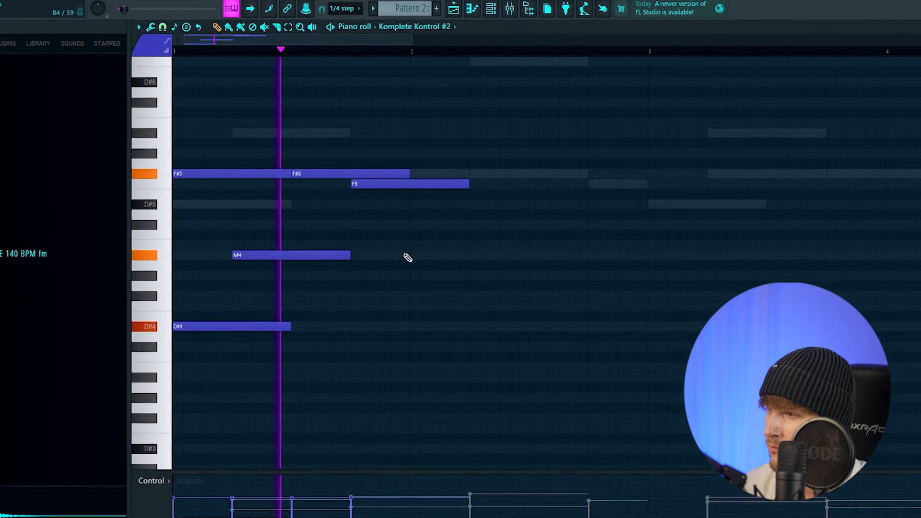
Extend the Komplete Kontrol #2 phrase with F#4 and F4 in bar 2, and D#4, G#5, F5, A#5, F#5, F5 and A#4 through bars 3 and 4
scroll(412, 288, up, 2)
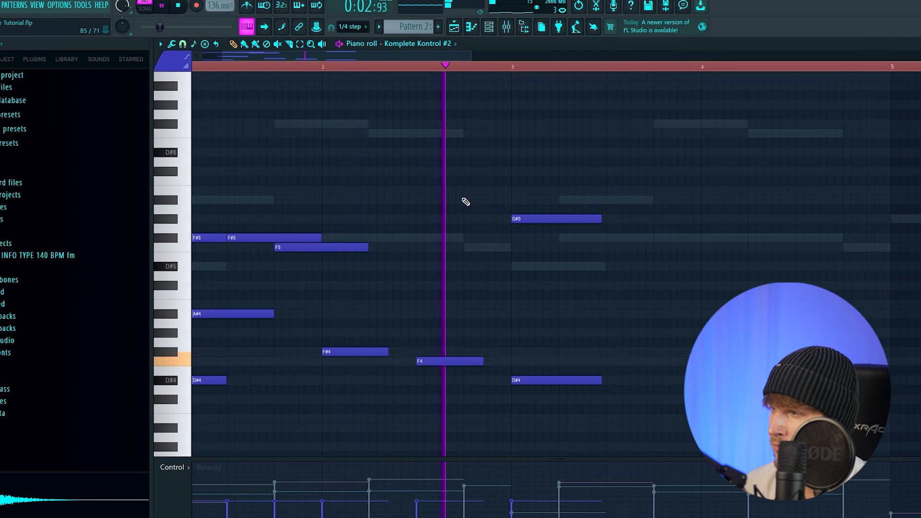
scroll(509, 235, down, 2)
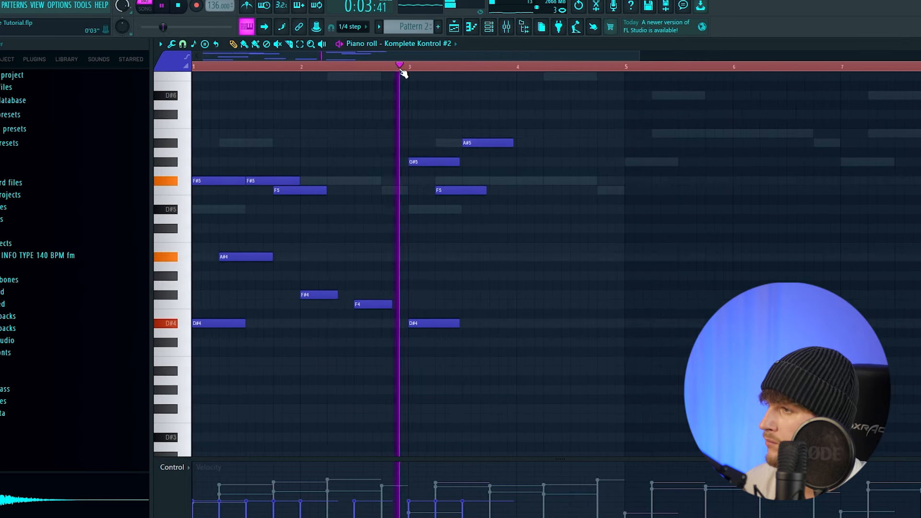
scroll(520, 206, up, 3)
click(461, 181)
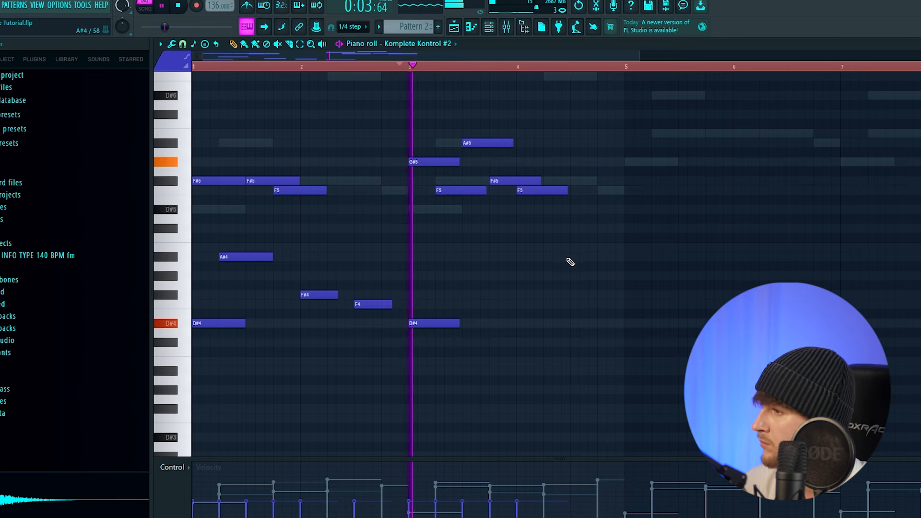
click(571, 262)
scroll(592, 274, down, 3)
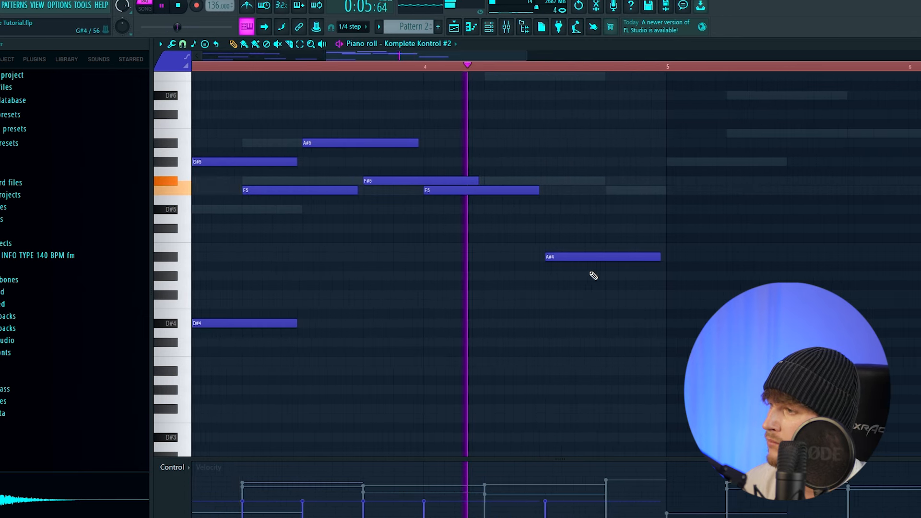
Duplicate the whole four-bar Komplete Kontrol #2 phrase into bars 5 to 8 and transpose the copy up five semitones
key(space)
key(ctrl+a)
scroll(320, 161, down, 3)
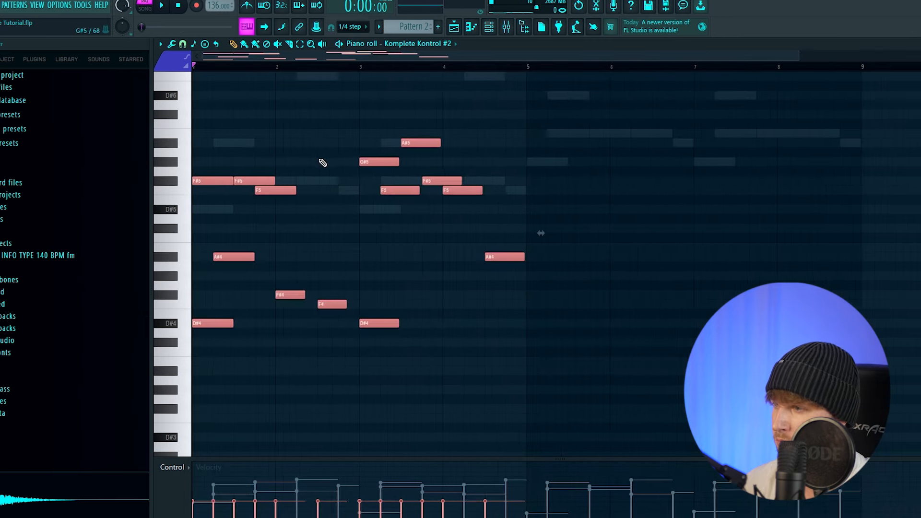
key(ctrl+b)
key(shift+Up)
key(shift+Up)
key(shift+Up)
key(shift+Up)
key(shift+Up)
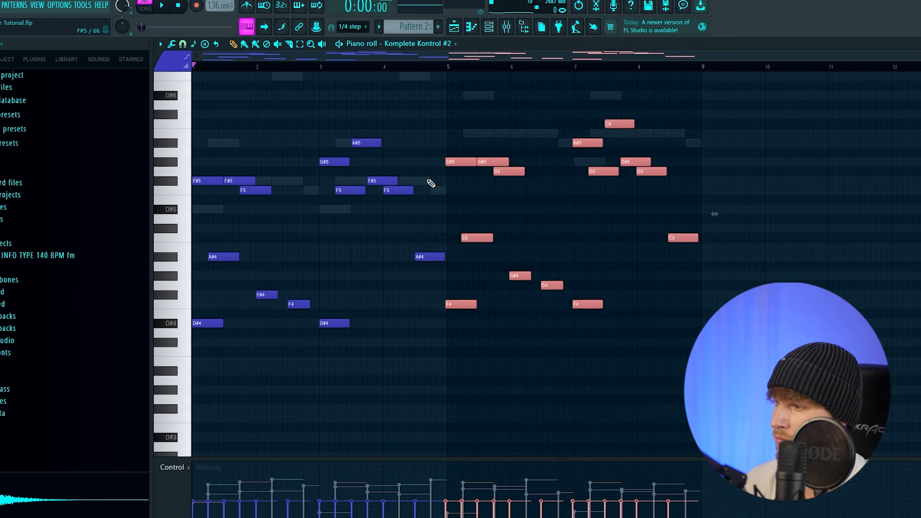
Play back the eight-bar Komplete Kontrol #2 melody and open the Komplete Kontrol channel's notes to compare them
key(space)
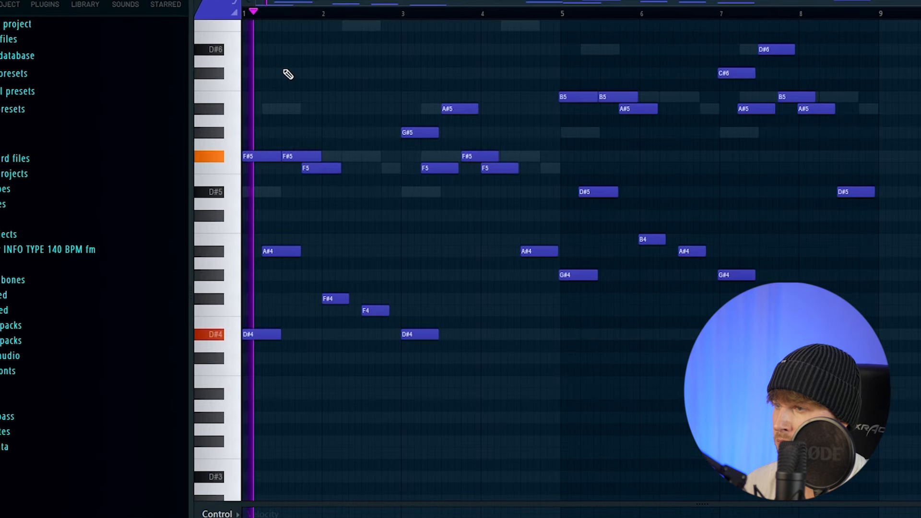
scroll(255, 138, up, 3)
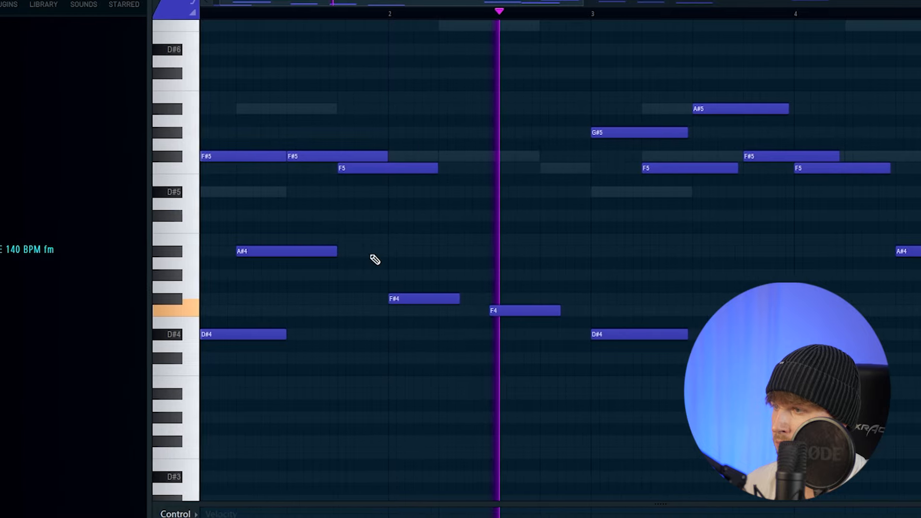
scroll(306, 101, down, 3)
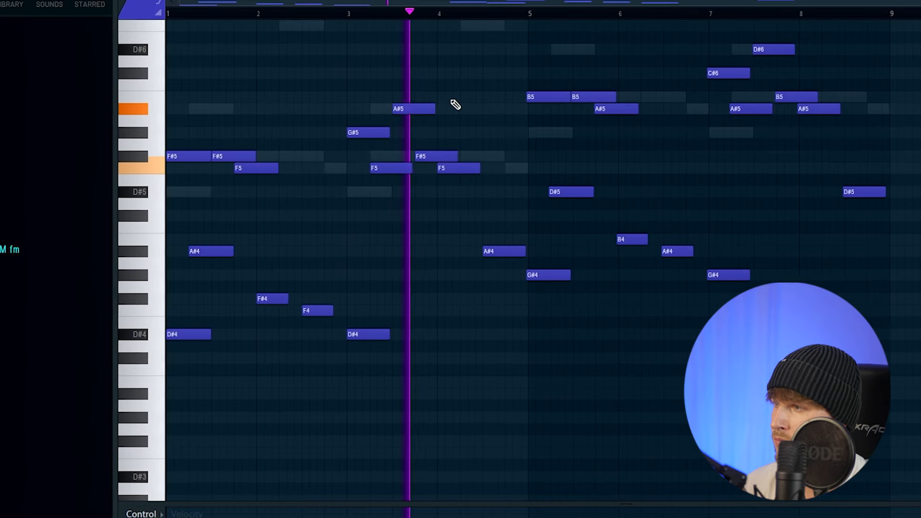
key(F6)
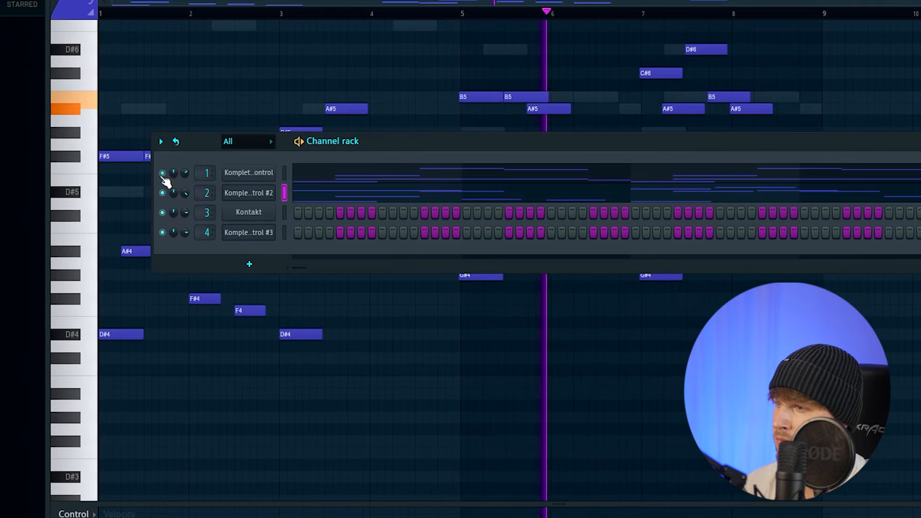
click(169, 172)
click(286, 178)
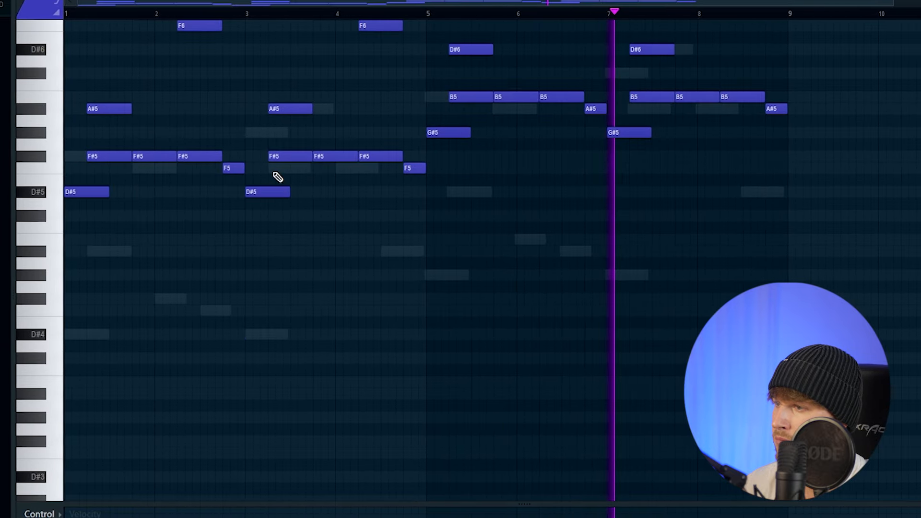
Start a Kontakt melody with a three-quarter-bar A#6 at bar 1, a short G#6 after it and a short F#6 at bar 2
scroll(259, 211, up, 4)
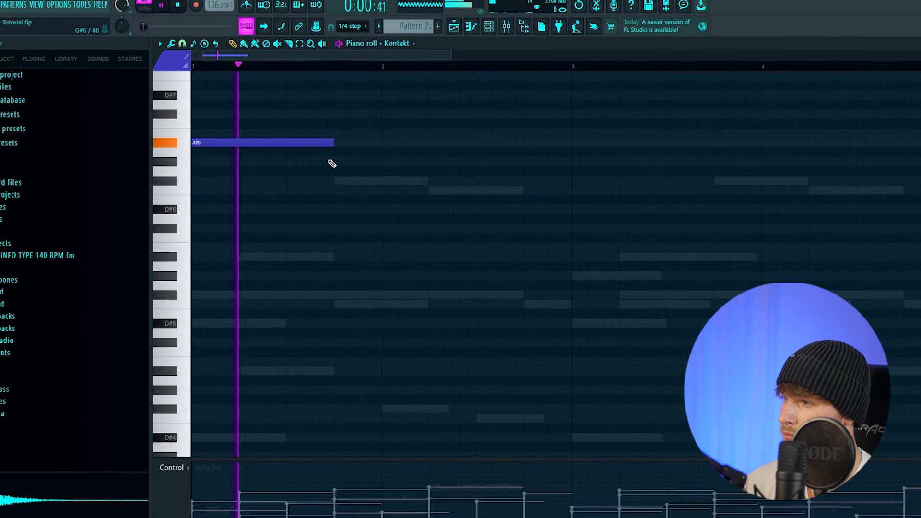
click(336, 161)
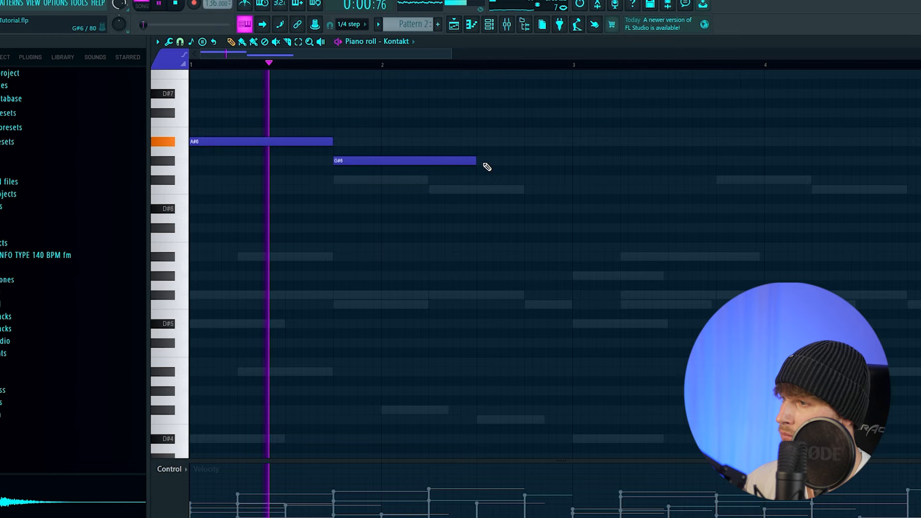
drag(343, 174, 349, 175)
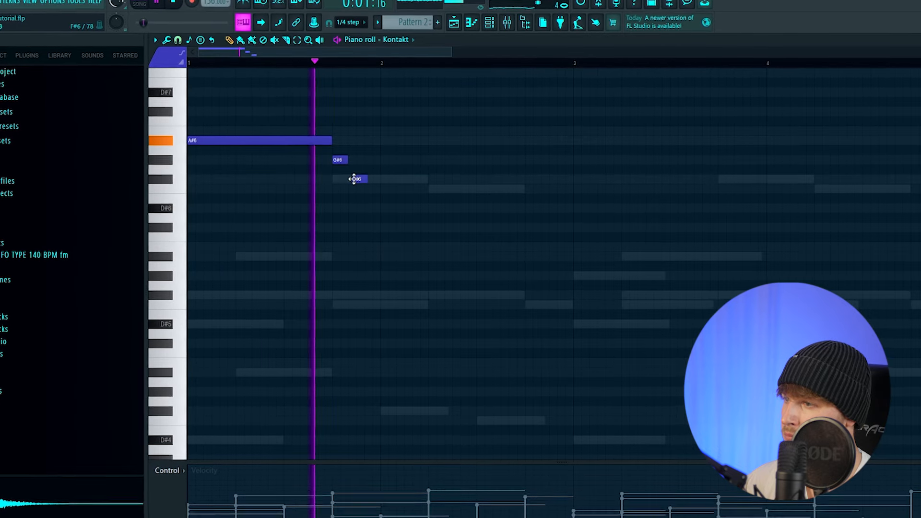
key(space)
click(359, 180)
scroll(346, 166, up, 3)
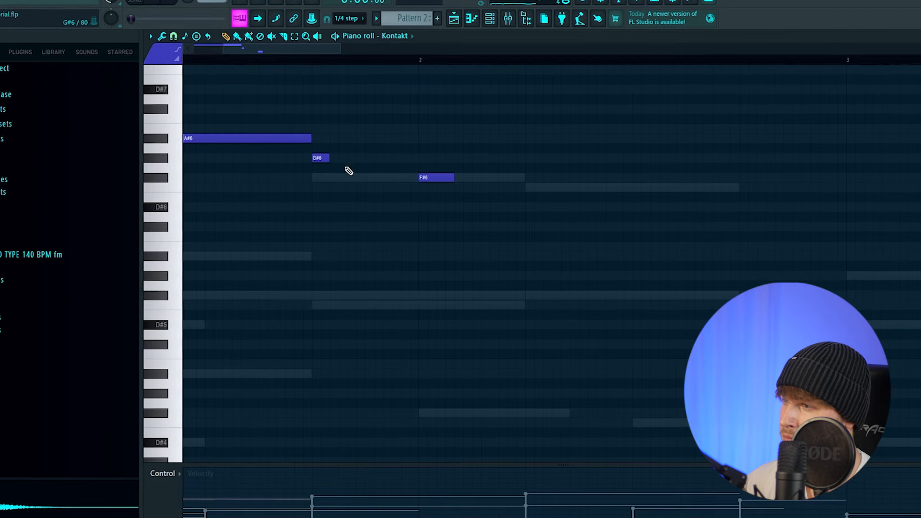
Complete bar 2 of the Kontakt melody with a short F6 followed by quarter-bar F#6 and G#6 notes
scroll(565, 206, down, 3)
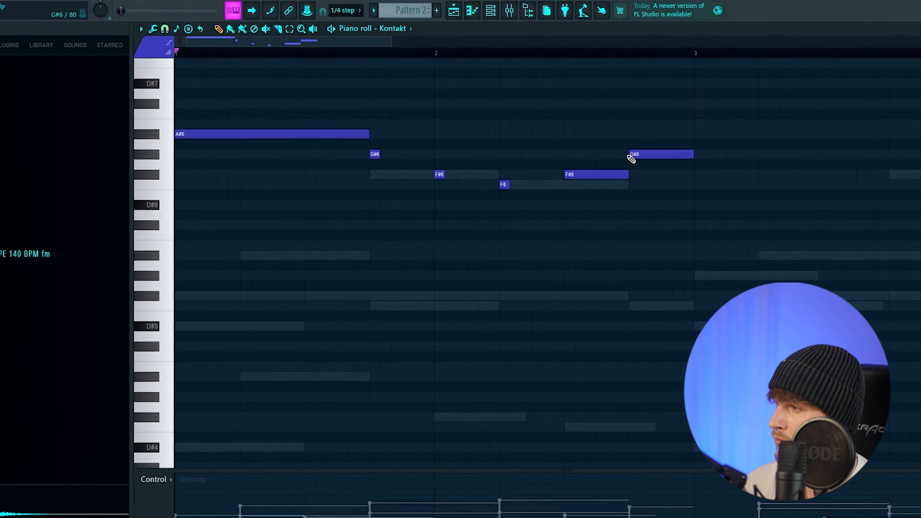
scroll(488, 184, down, 3)
key(space)
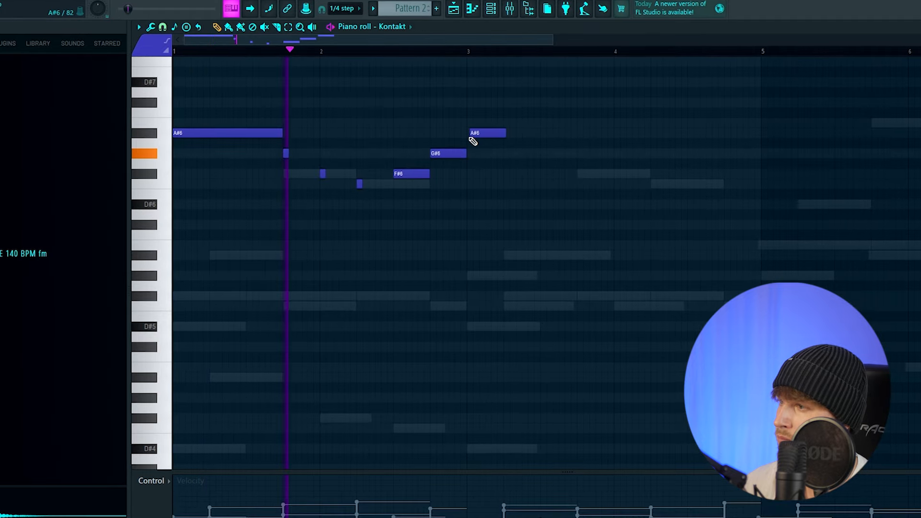
drag(505, 135, 564, 137)
key(space)
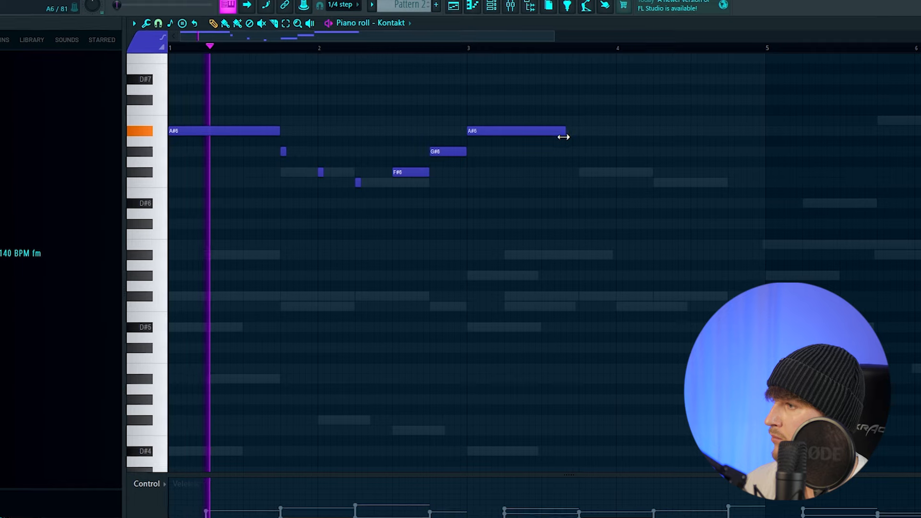
right_click(563, 137)
Duplicate the two-bar Kontakt phrase into bars 3 and 4
drag(561, 214, 214, 85)
key(ctrl+b)
drag(525, 135, 529, 137)
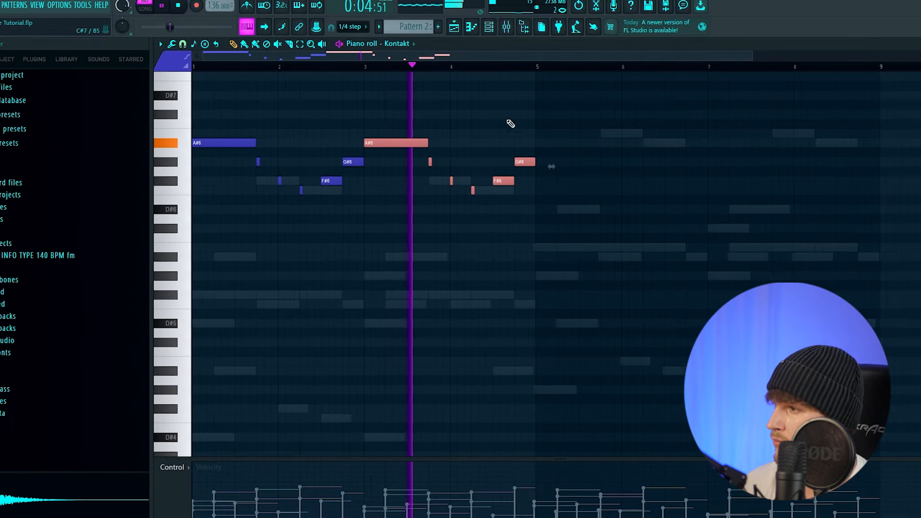
Duplicate the four-bar Kontakt phrase into bars 5 to 8 and transpose the copy down five semitones
drag(625, 255, 227, 119)
key(ctrl+b)
scroll(518, 166, down, 2)
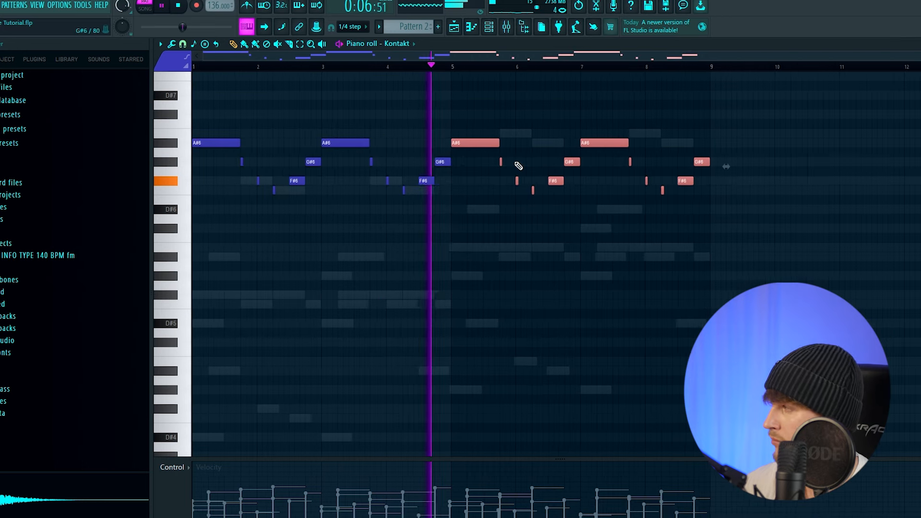
key(shift+Down)
key(shift+Down)
key(shift+Down)
key(shift+Down)
key(shift+Down)
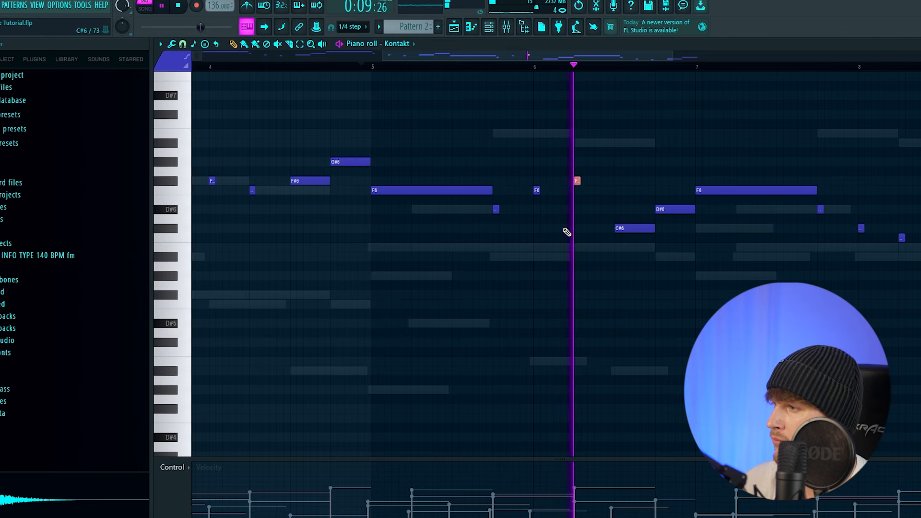
Raise the longer C#6 note late in bar 6 of the Kontakt melody to G#6 and the D#6 following it to F#6
scroll(567, 232, down, 1)
click(618, 227)
key(shift+Down)
key(shift+Down)
key(shift+Down)
key(shift+Down)
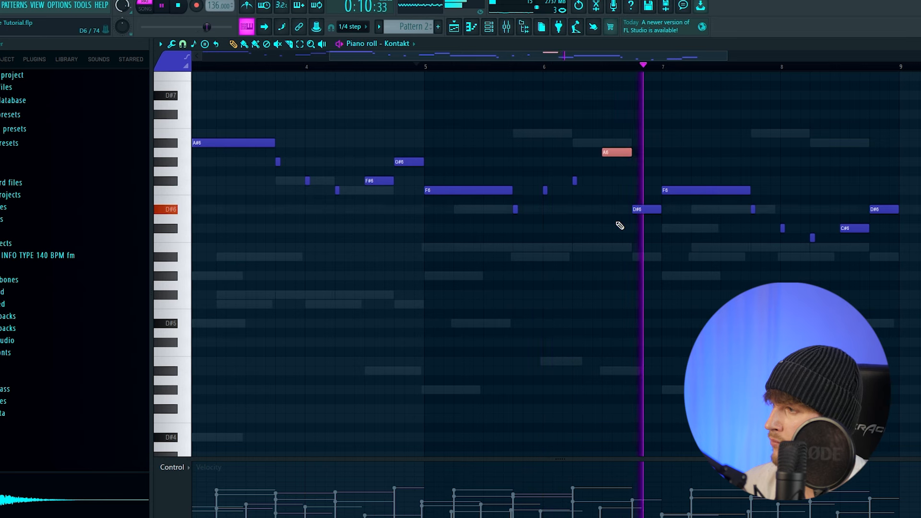
Delete the Kontakt notes following the F6 at bar 7 and lengthen that F6 to the end of bar 8
key(space)
right_click(782, 228)
right_click(854, 228)
right_click(882, 208)
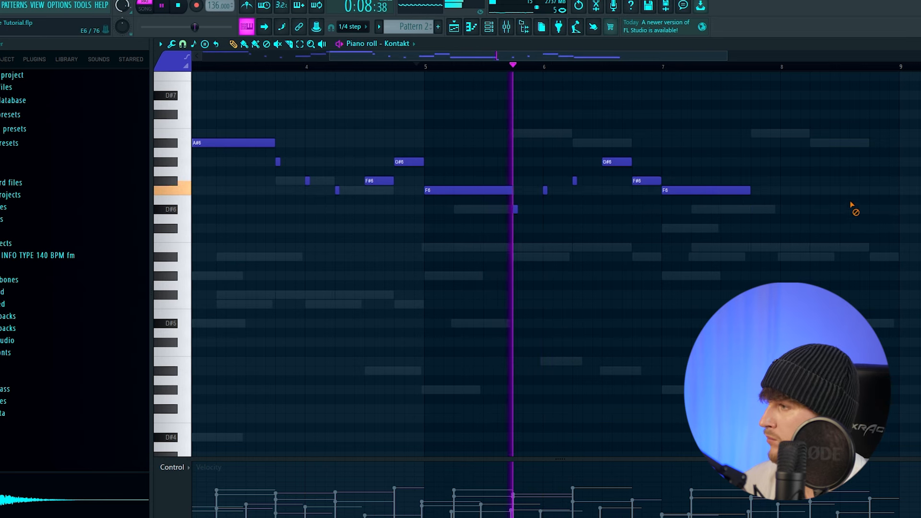
drag(751, 191, 889, 193)
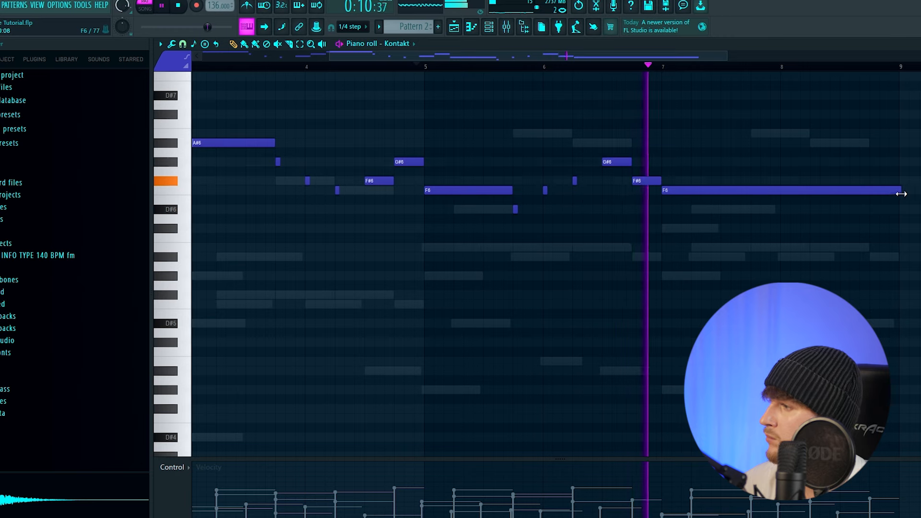
In Komplete Kontrol #3, draw one-bar D#4 notes at bars 1 and 3 and a descending D#4, C#4, B3, A#3 run through bar 4
scroll(779, 236, down, 3)
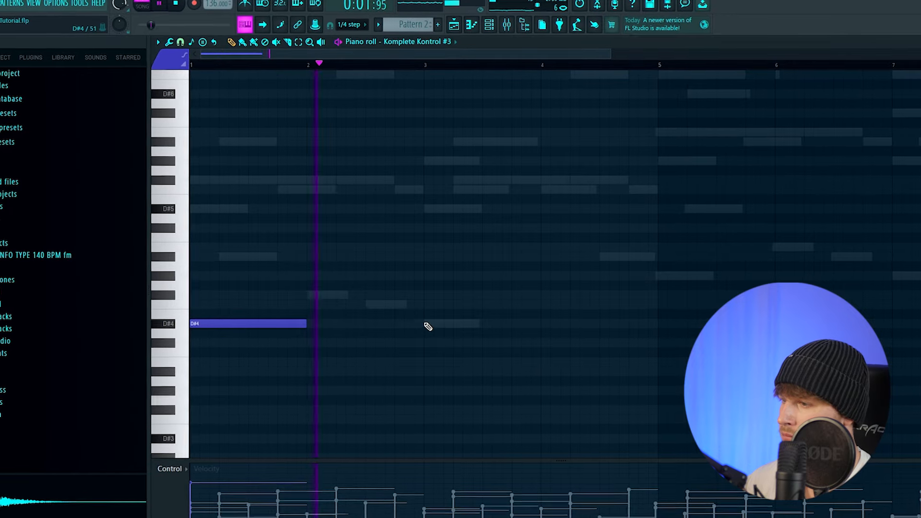
scroll(393, 356, down, 4)
scroll(393, 353, up, 6)
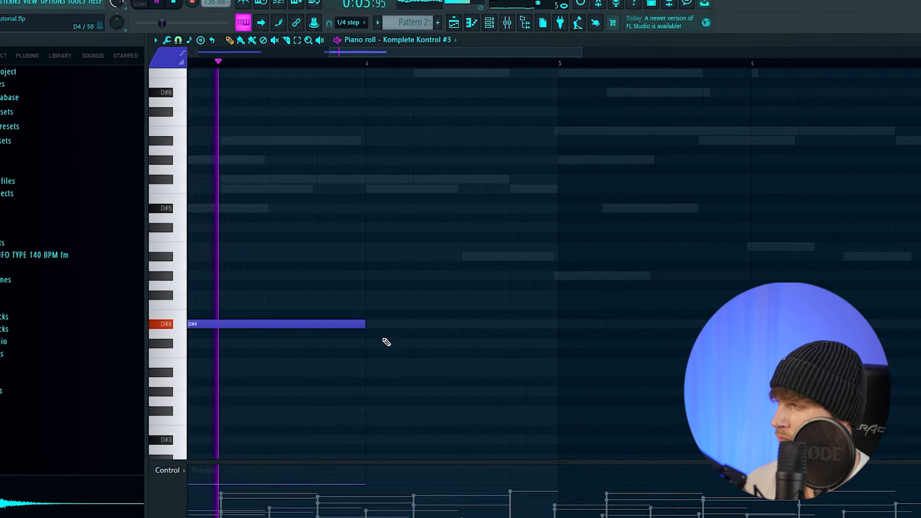
click(371, 325)
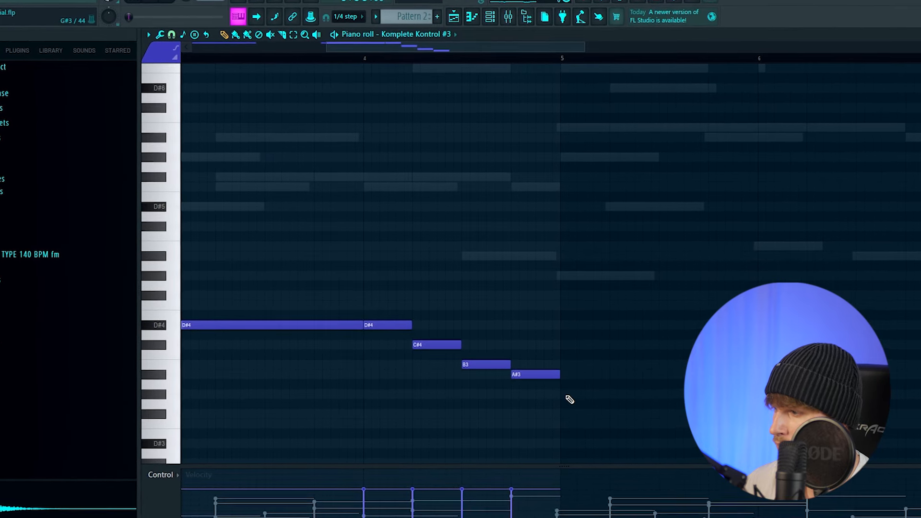
scroll(594, 398, down, 4)
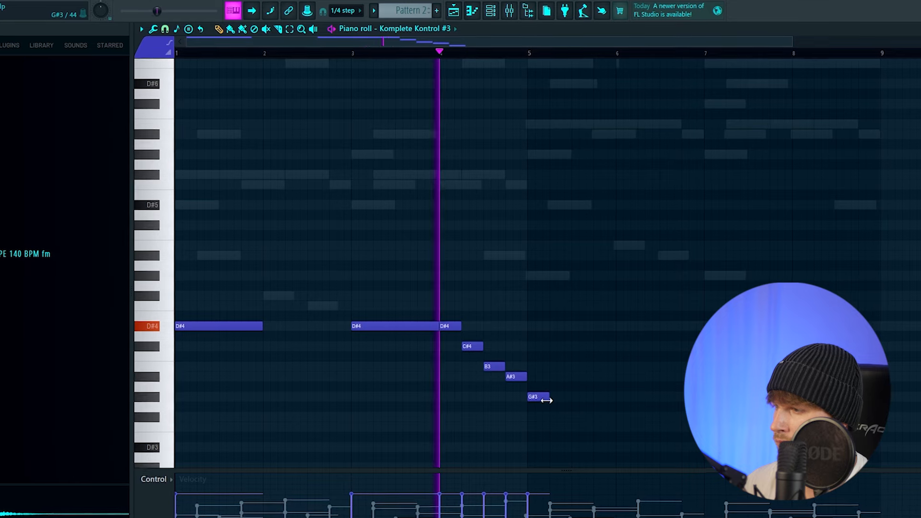
Lengthen the G#3 at bar 5 to one bar, add another one-bar G#3 at bar 7 and place an A#3 at bar 8
drag(547, 400, 616, 403)
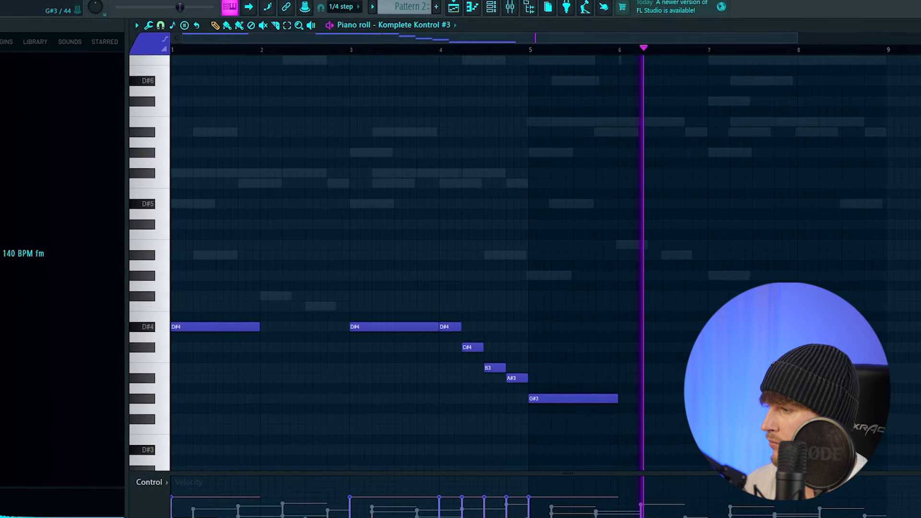
scroll(814, 397, up, 3)
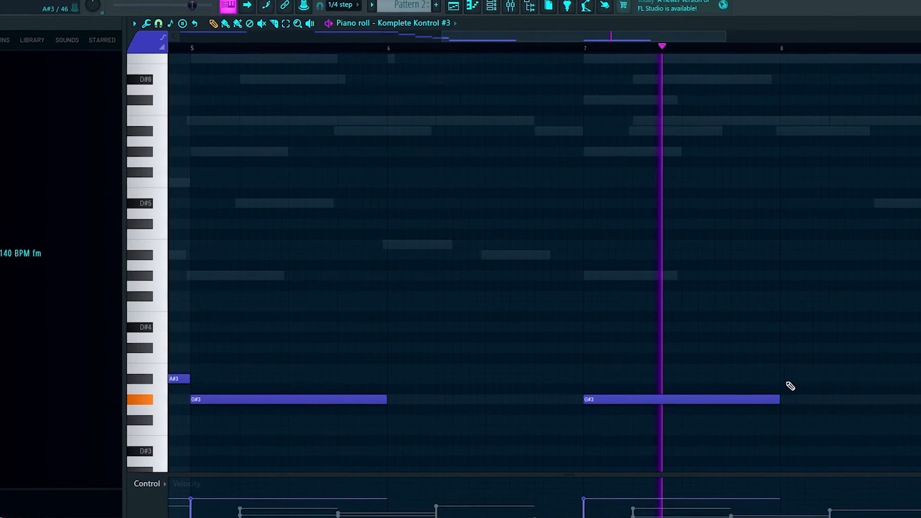
click(787, 380)
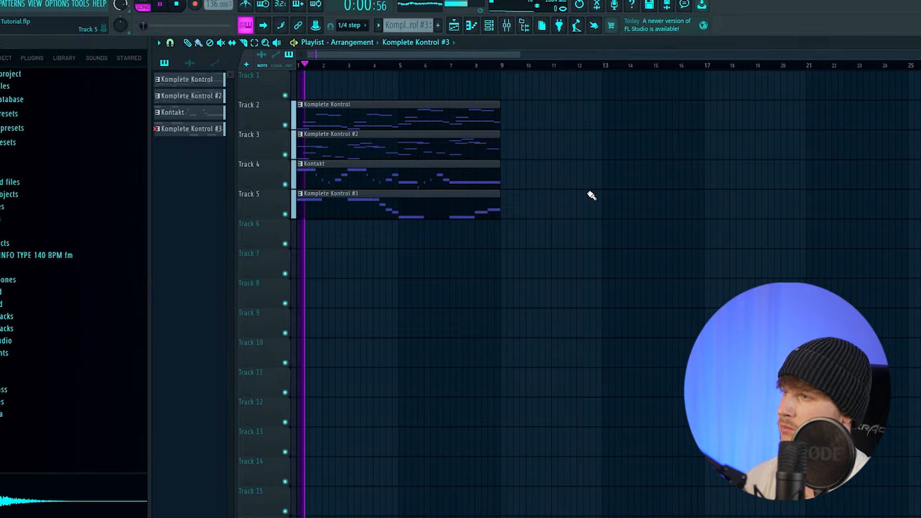
Transpose the Melody+Bass+FX Bus upward in semitones with its SoundShifter Pitch effect
click(503, 38)
click(670, 165)
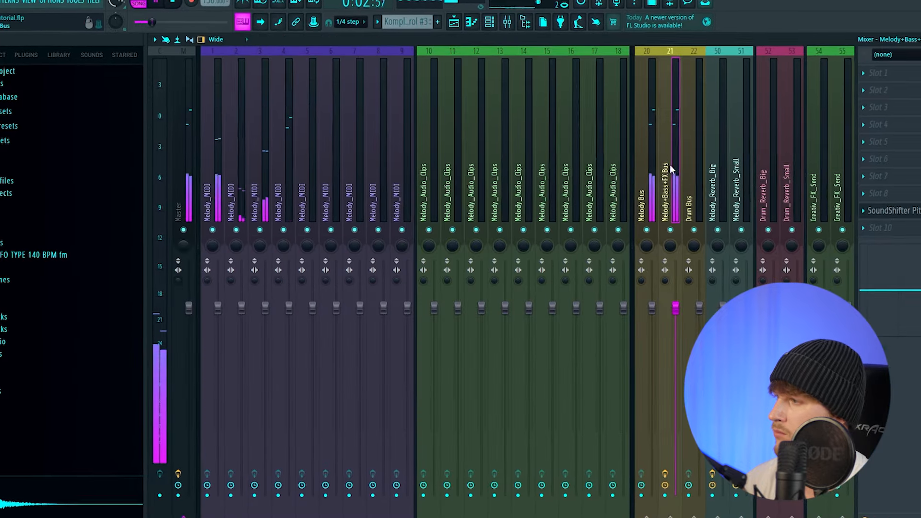
click(896, 211)
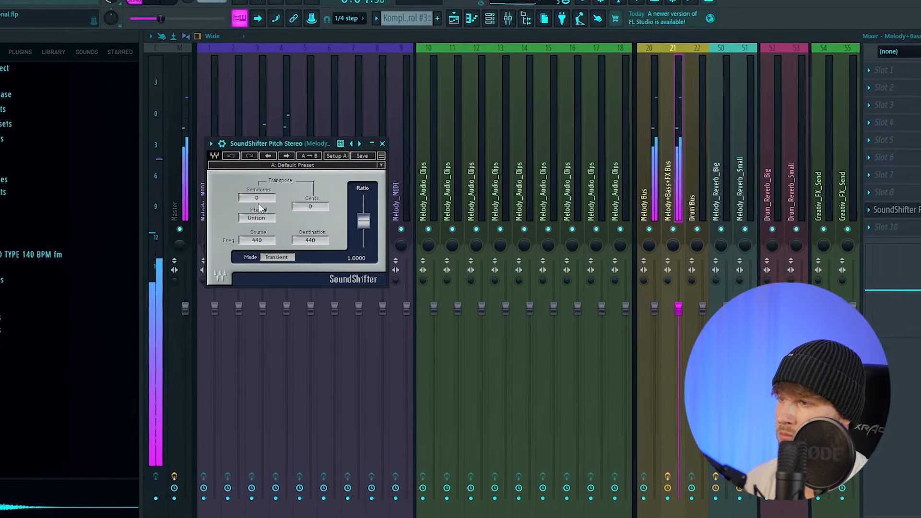
drag(257, 197, 258, 181)
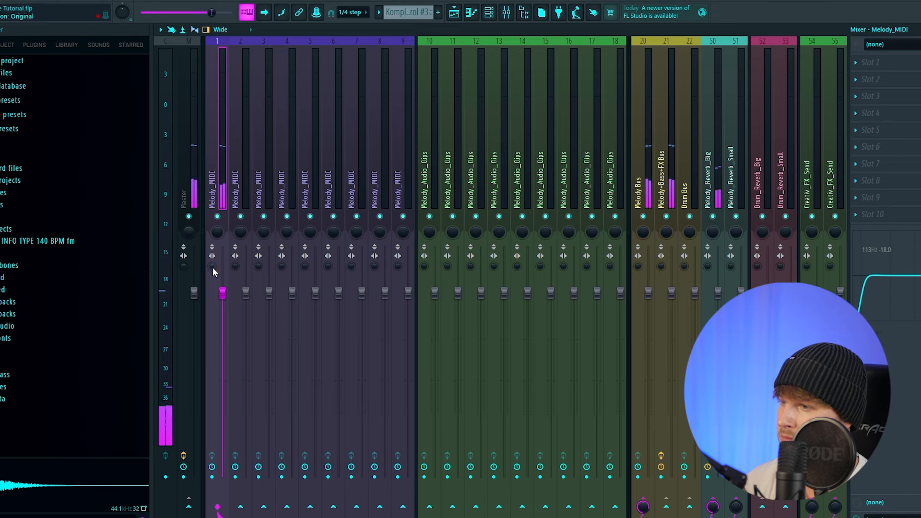
Add HalfTime in slot 2 of the first Melody_MIDI mixer track and set its loop length to 1/2
click(878, 80)
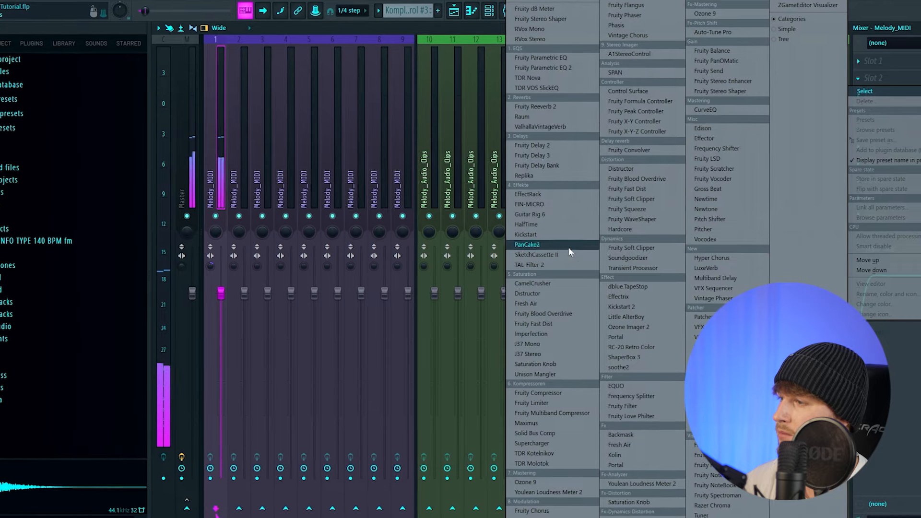
click(538, 224)
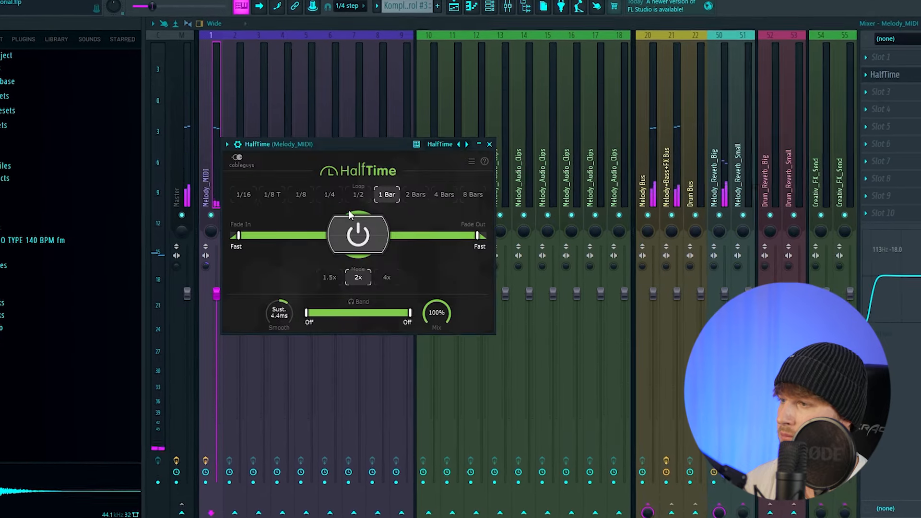
drag(358, 139, 421, 114)
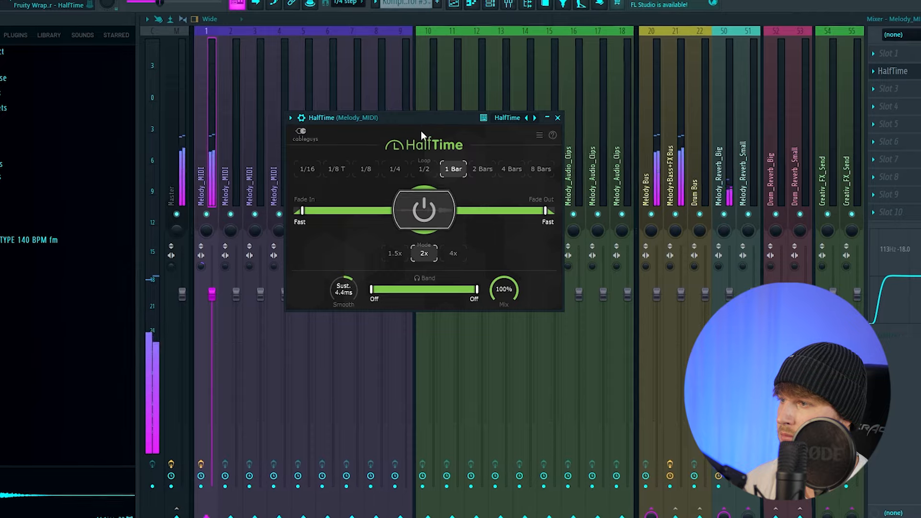
click(424, 172)
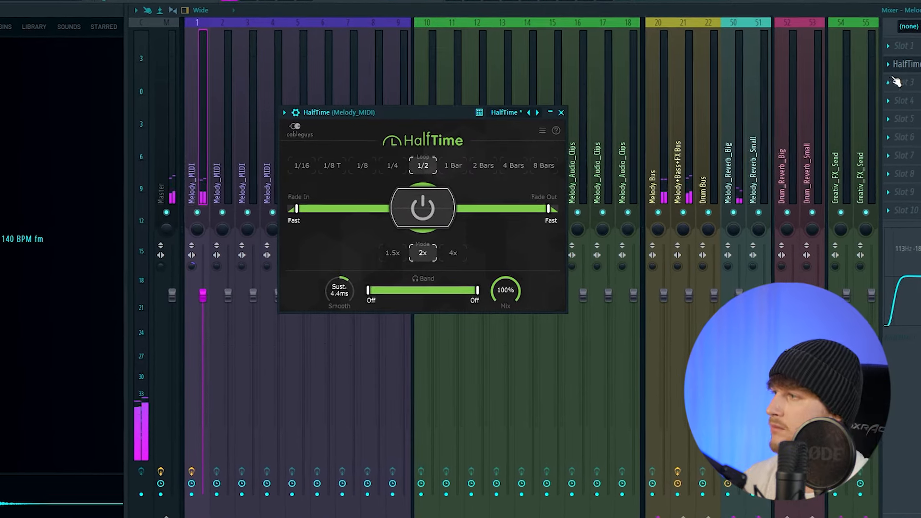
Add Fruity Parametric EQ 2 in slot 3, cutting the lows, dipping band 2, boosting band 4 slightly and lowering the high shelf
click(897, 84)
click(565, 51)
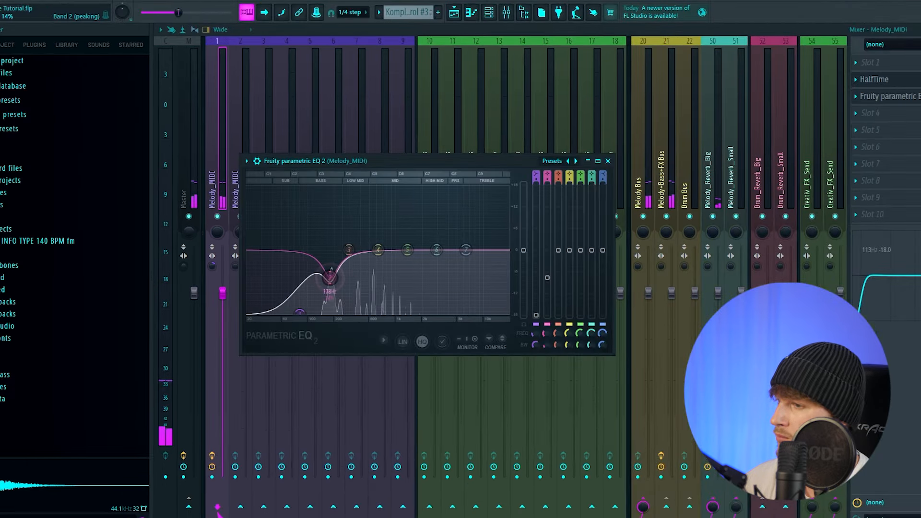
drag(379, 249, 372, 240)
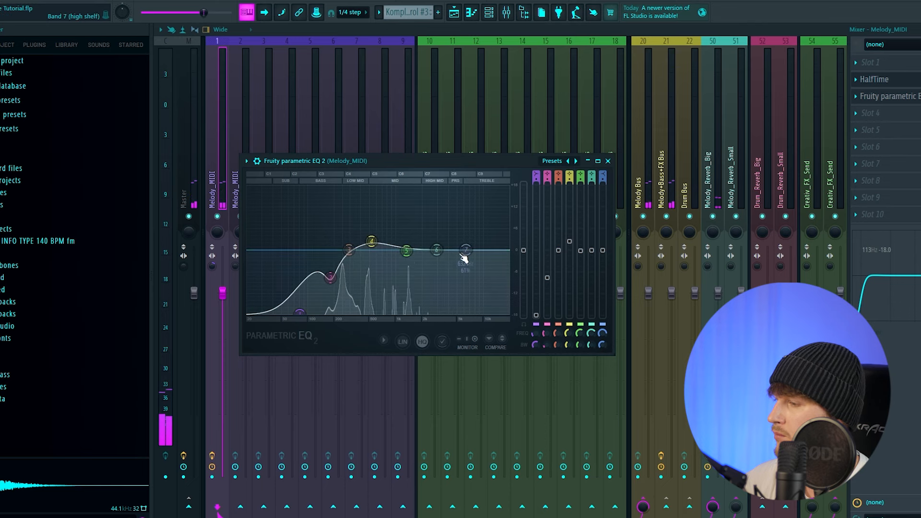
drag(466, 250, 470, 265)
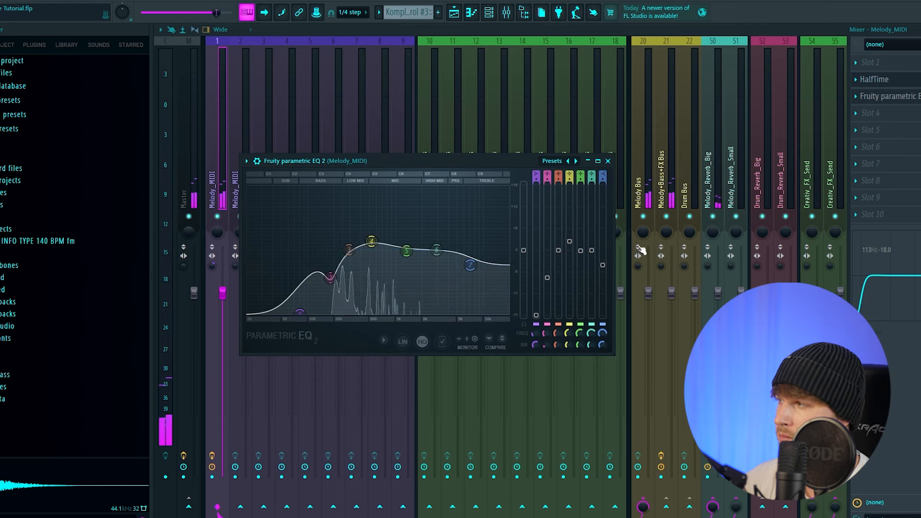
Add another Fruity Parametric EQ 2 in slot 4 of the first Melody_MIDI track and adjust the second track's stereo separation
click(883, 120)
click(571, 69)
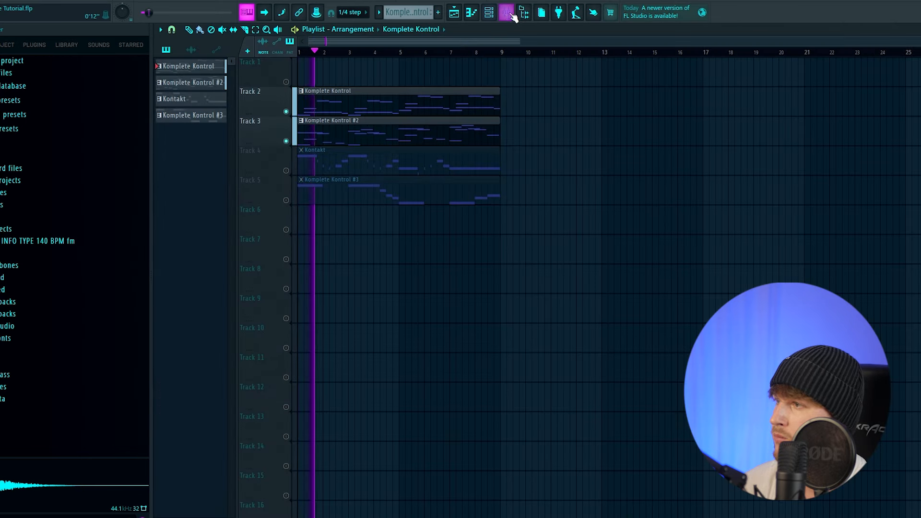
click(509, 14)
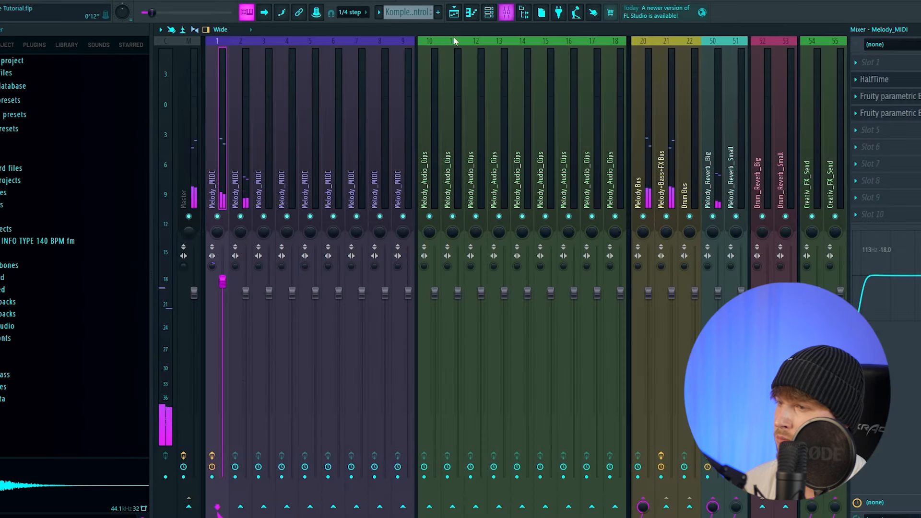
click(236, 273)
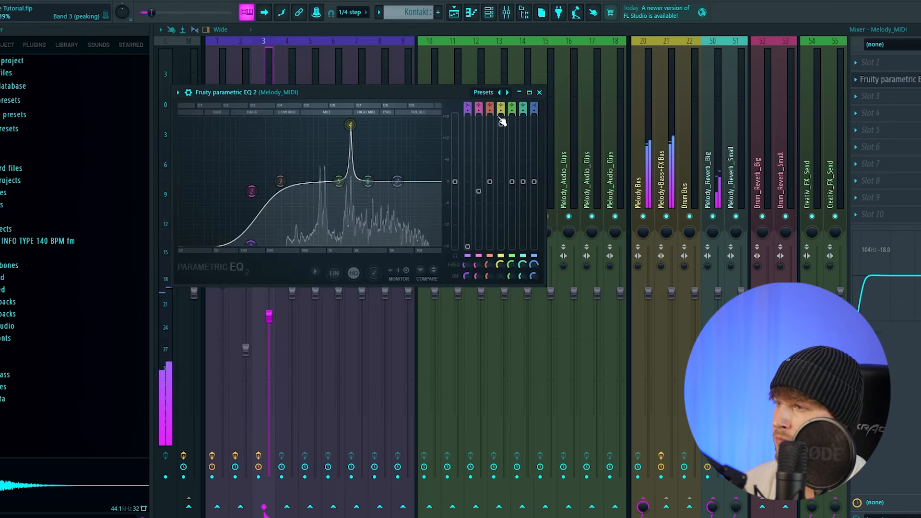
In the third Melody_MIDI track's Parametric EQ 2, sweep narrow boosts for resonances and pull band 6 down to a slight cut
drag(350, 139, 393, 129)
scroll(394, 129, down, 8)
drag(523, 129, 522, 190)
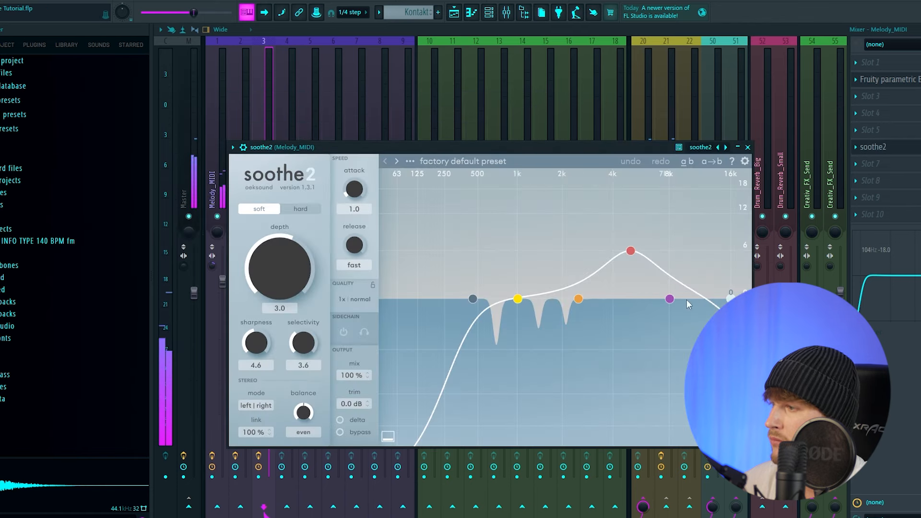
In soothe2, move band 4 to 10k2 Hz with 3.1 dB sensitivity, choose hard mode and raise the depth to 5.4
drag(670, 299, 690, 273)
mouse_move(294, 264)
mouse_down()
mouse_move(305, 240)
mouse_move(292, 252)
mouse_up()
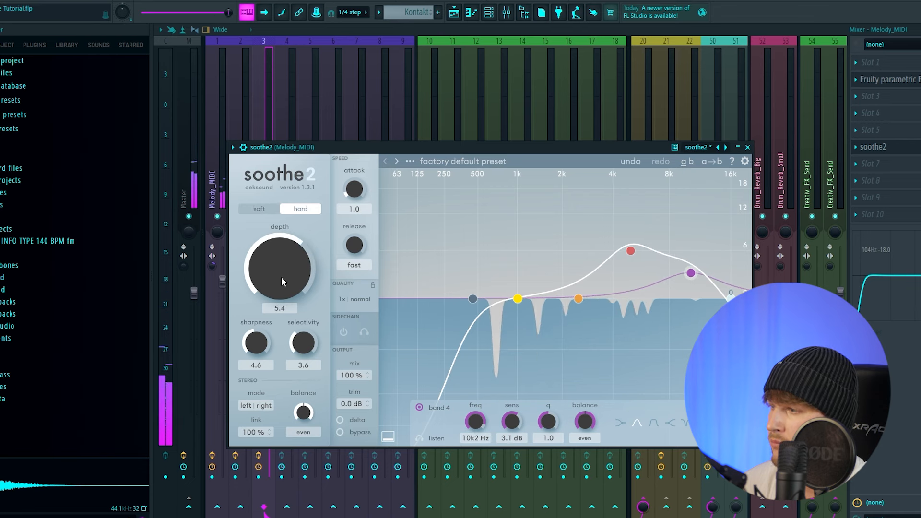
Add Fruity Parametric EQ 2 with the 0_20Hz+18Hz preset in slot 3 of the Subbass track and lower its low-pass cutoff to the low mids
key(F5)
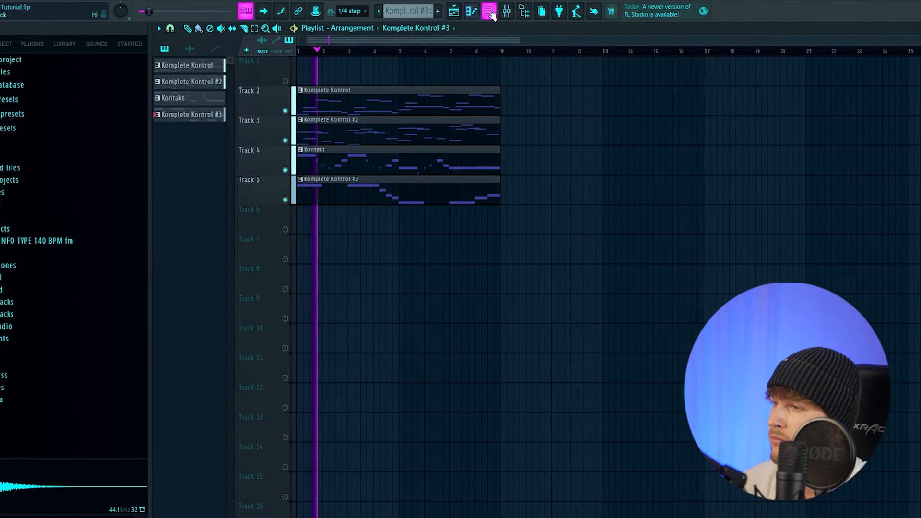
click(490, 13)
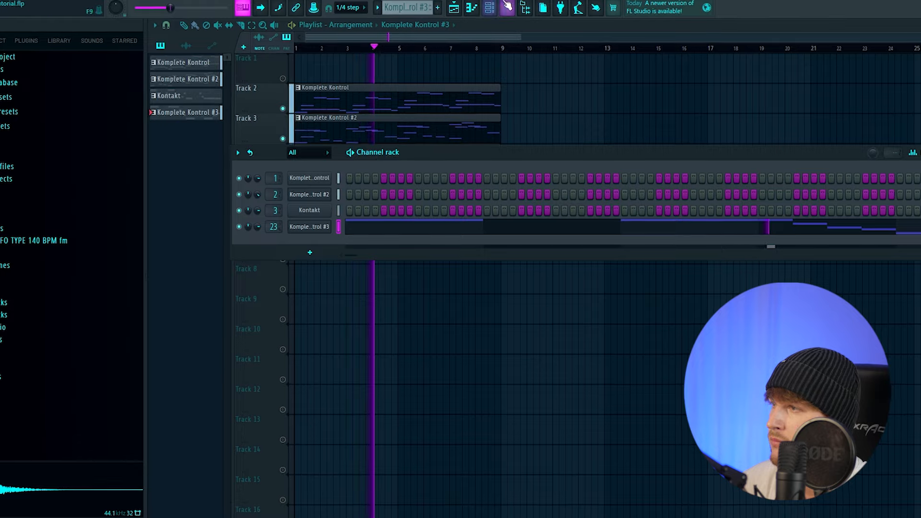
click(507, 7)
click(880, 91)
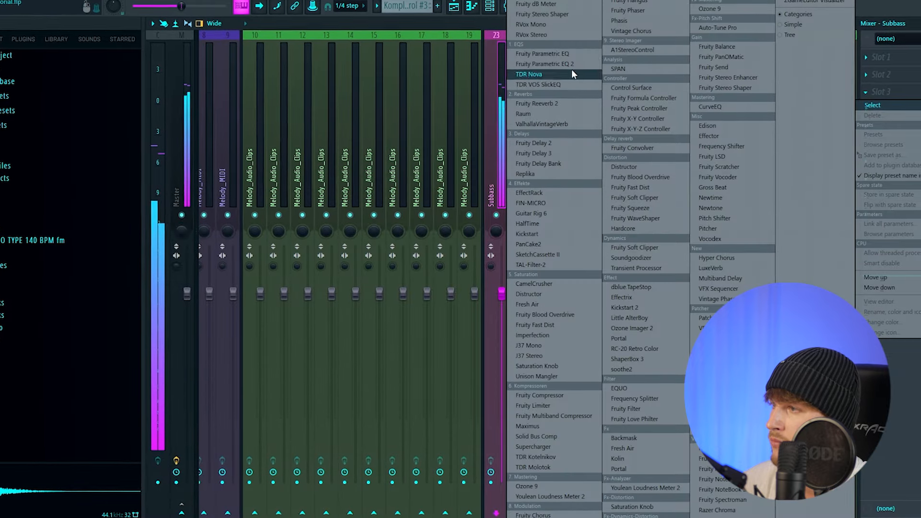
click(544, 63)
right_click(523, 102)
click(548, 108)
drag(425, 201, 308, 197)
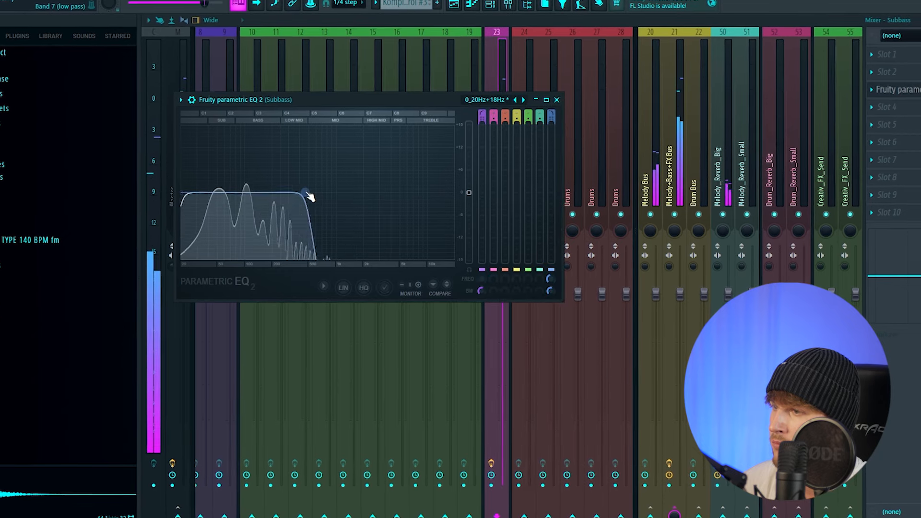
Add a second Parametric EQ 2 in slot 4 of the Subbass track, boosting the sub, dipping band 2 and pulling the high shelf fully down
click(497, 60)
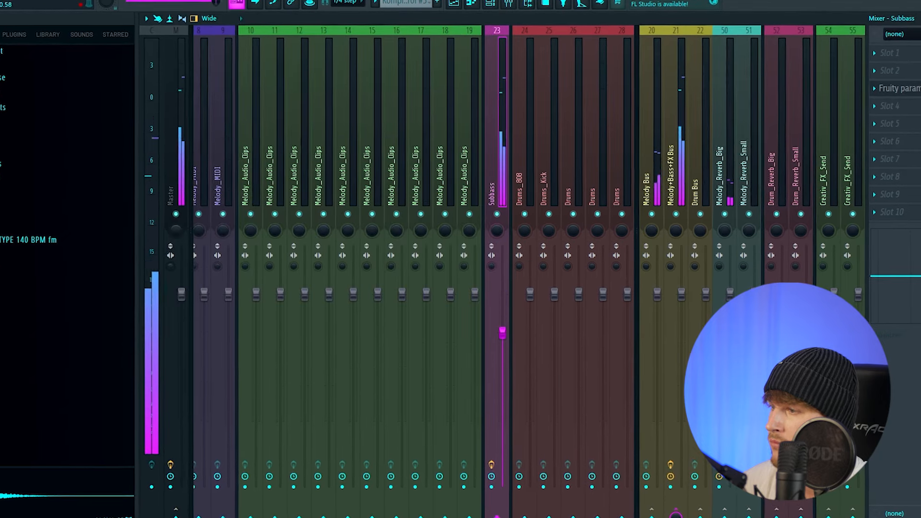
click(885, 107)
click(547, 59)
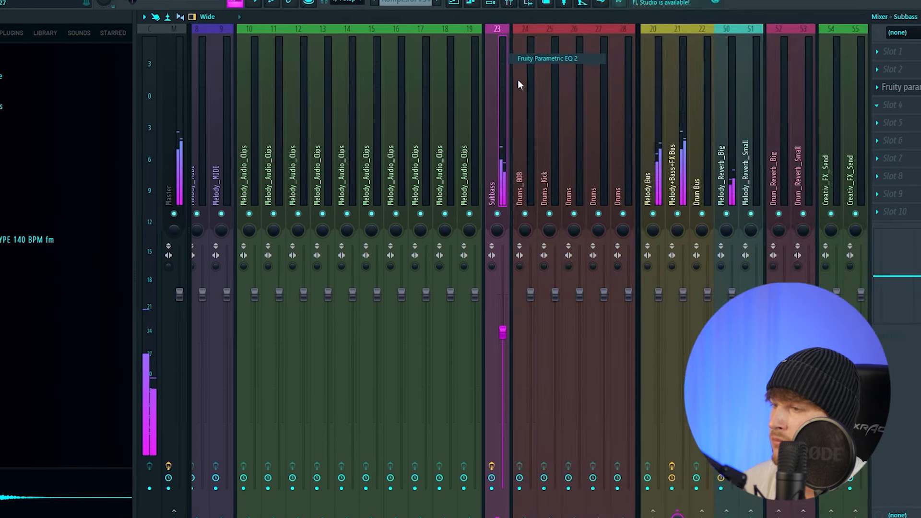
drag(240, 206, 278, 234)
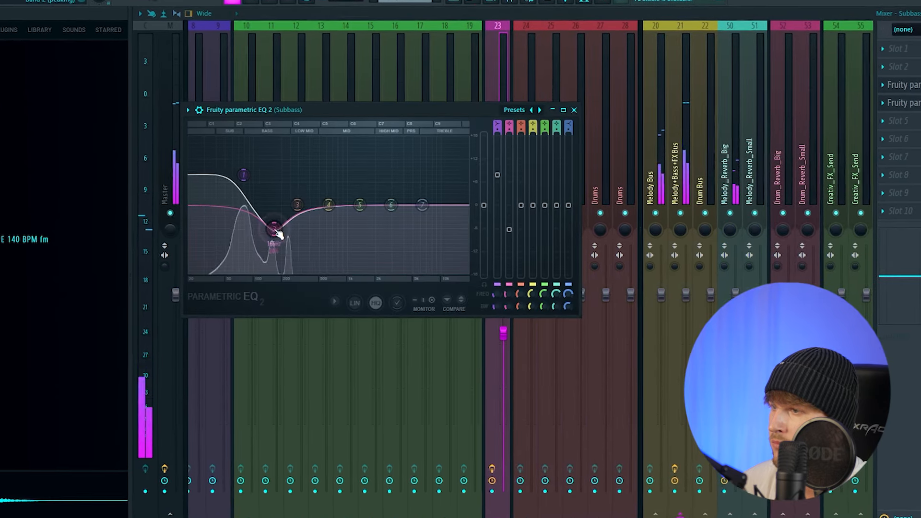
drag(425, 210, 320, 271)
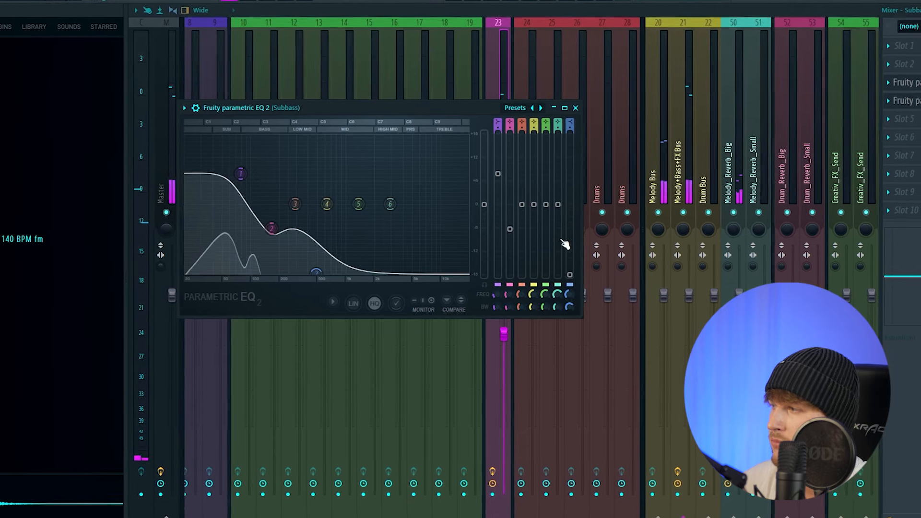
Lower the Subbass track's volume fader slightly
click(900, 119)
mouse_move(897, 132)
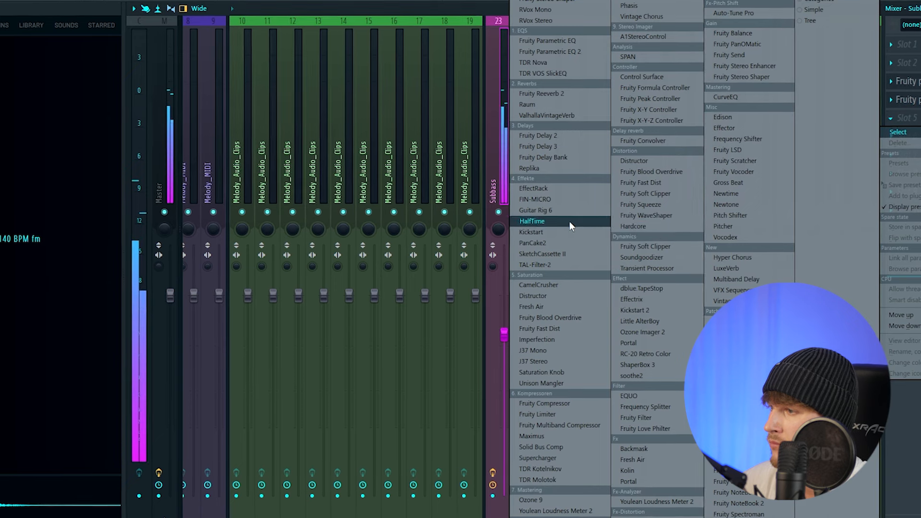
click(506, 336)
drag(506, 338, 506, 343)
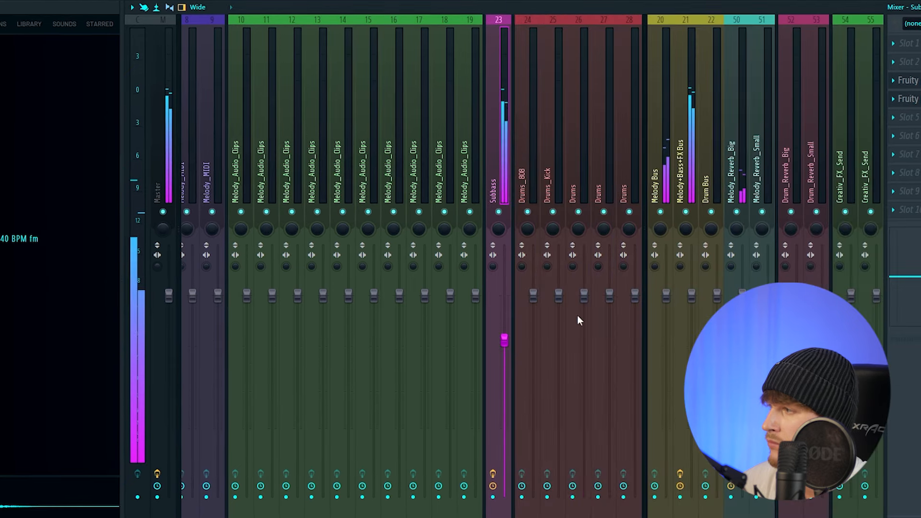
Add A1StereoControl in slot 6 of the Subbass track with 147 % stereo width and Safe Bass at 174 Hz
click(906, 135)
click(717, 29)
drag(443, 392, 442, 399)
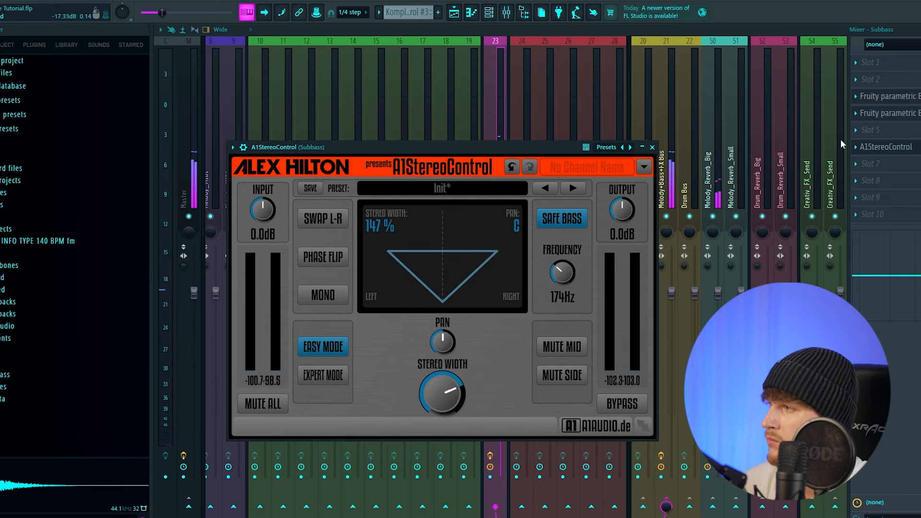
Lower the low-pass cutoff a little in the Subbass track's first Parametric EQ 2 and add EffectRack in slot 5
click(861, 131)
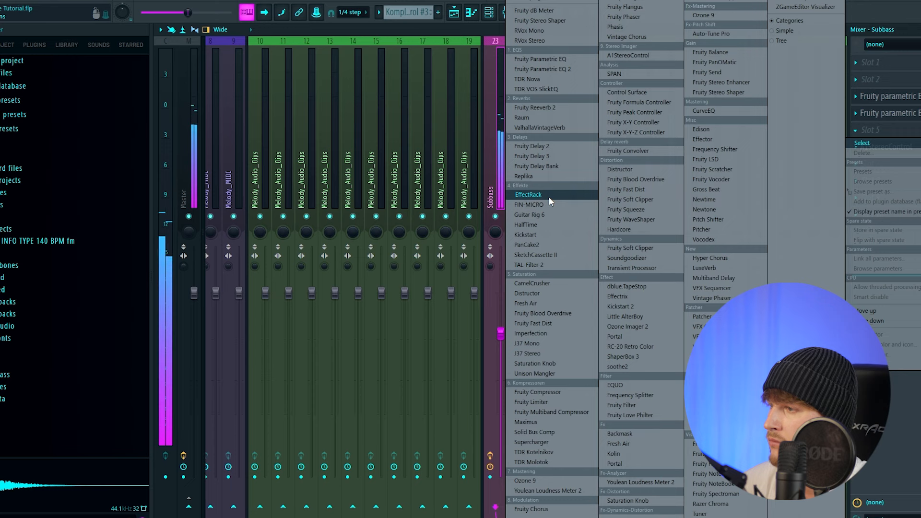
click(915, 101)
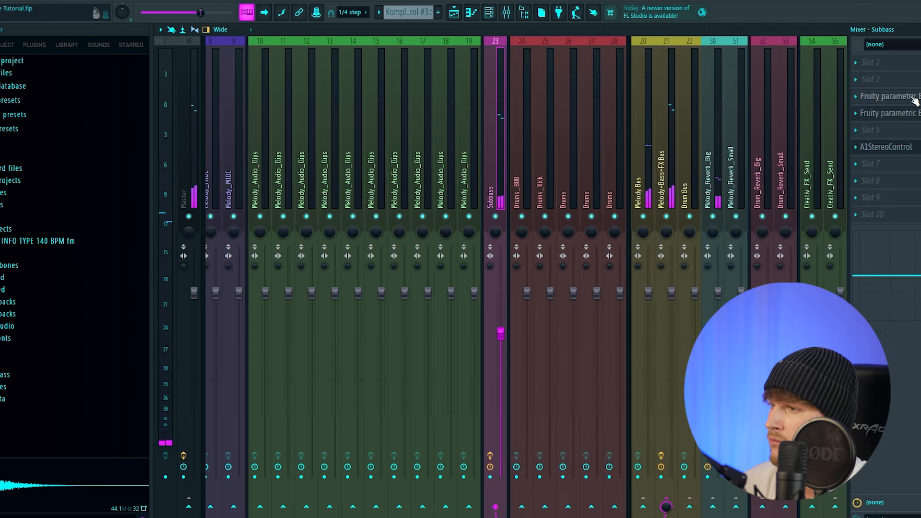
click(915, 98)
drag(306, 195, 299, 196)
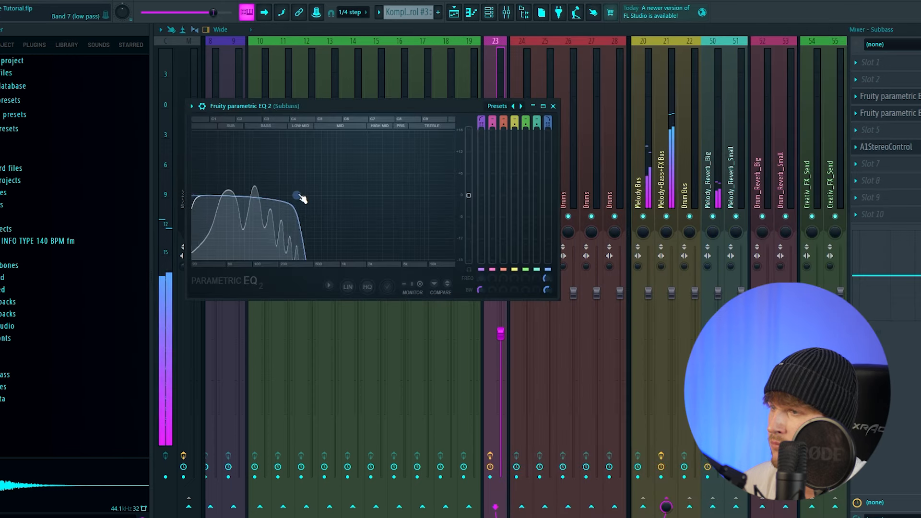
click(896, 136)
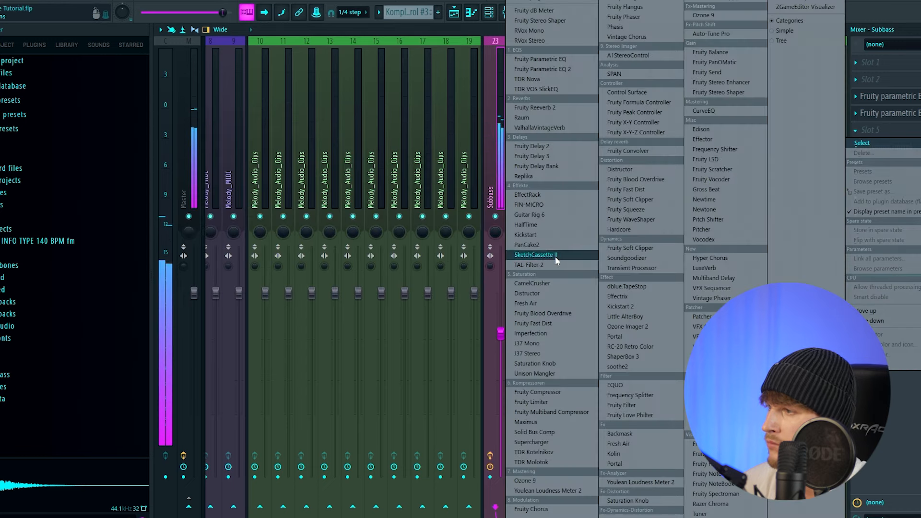
click(535, 196)
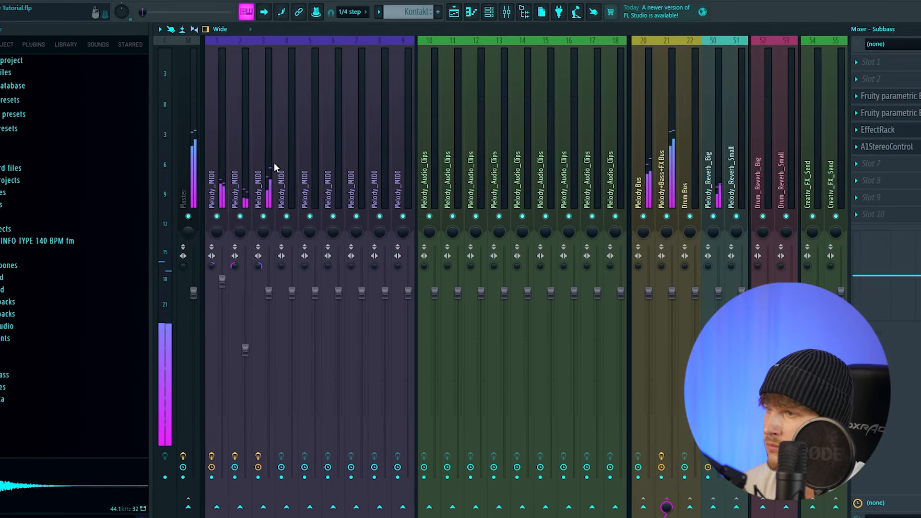
Add HalfTime in slot 8 of the third Melody_MIDI track and set its loop length to 1/2
click(269, 164)
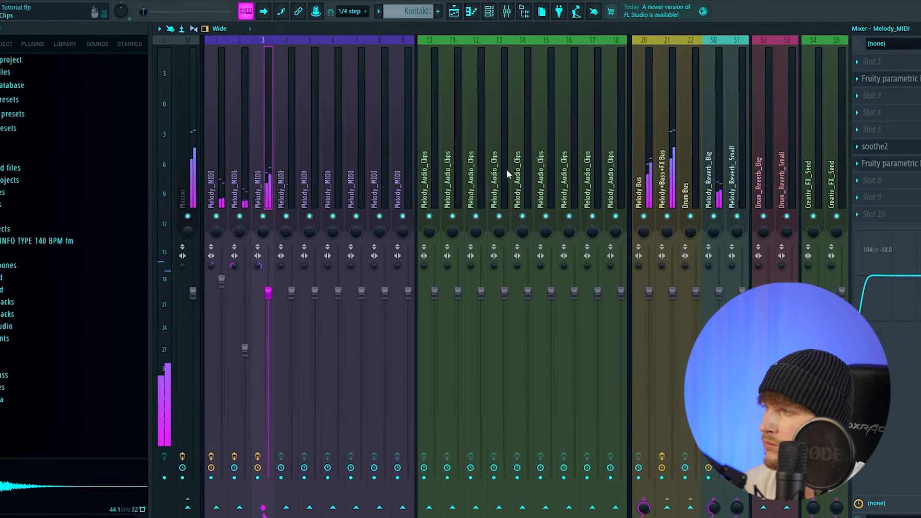
click(898, 183)
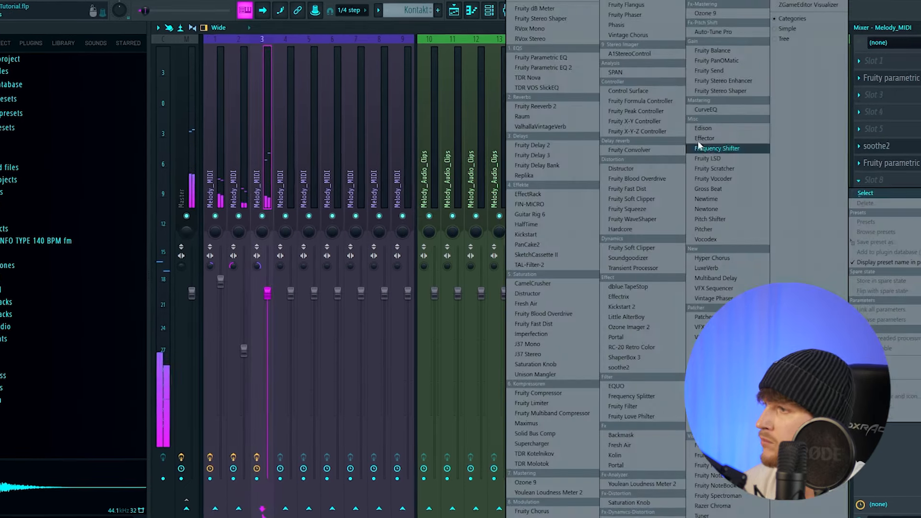
click(547, 223)
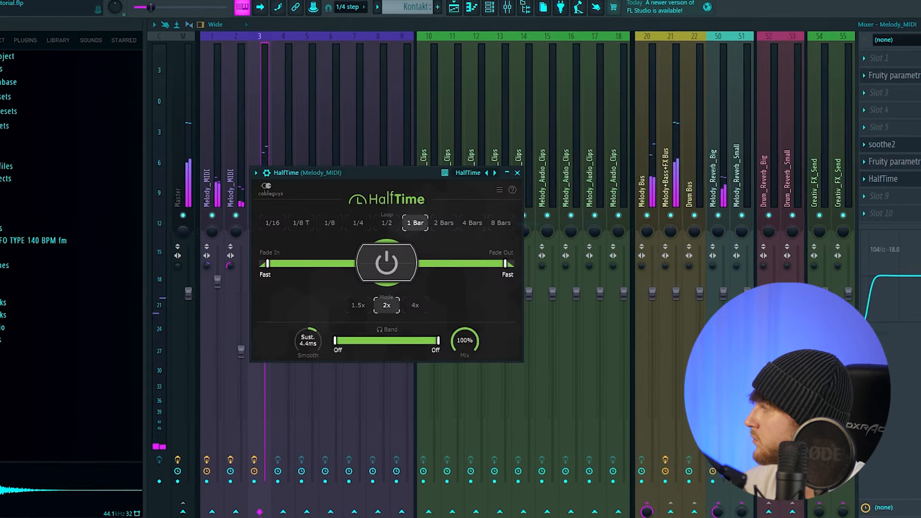
click(386, 222)
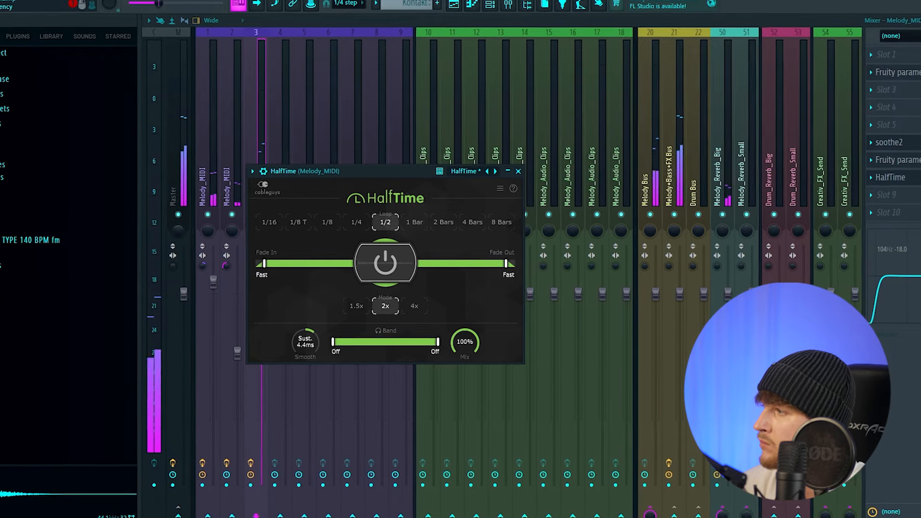
Create an automation clip for HalfTime's mix level on Track 1, stepping from zero to full at bar 9 and ending at bar 17
click(917, 178)
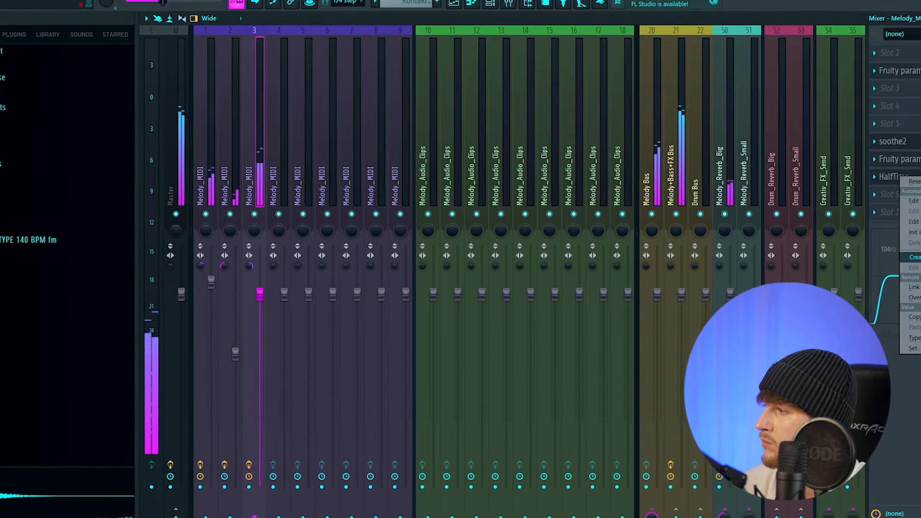
click(453, 5)
key(space)
click(276, 72)
key(space)
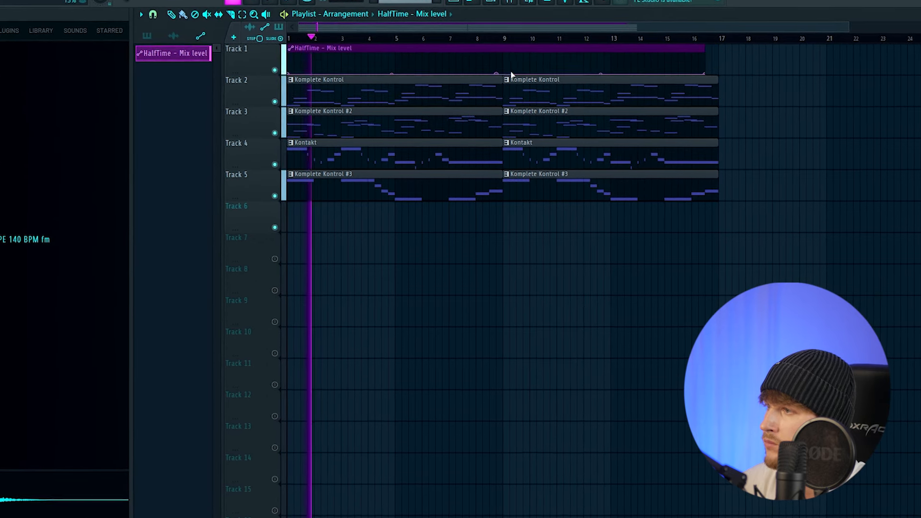
drag(512, 74, 724, 34)
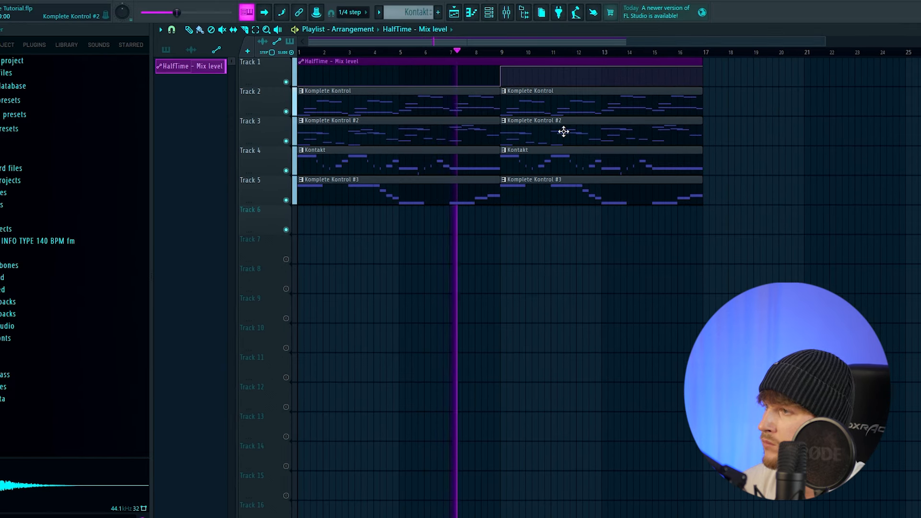
Delete the Komplete Kontrol #2 and #3 clips starting at bar 9 and place the Texture_Birds sample on Track 6
right_click(565, 136)
scroll(866, 509, up, 8)
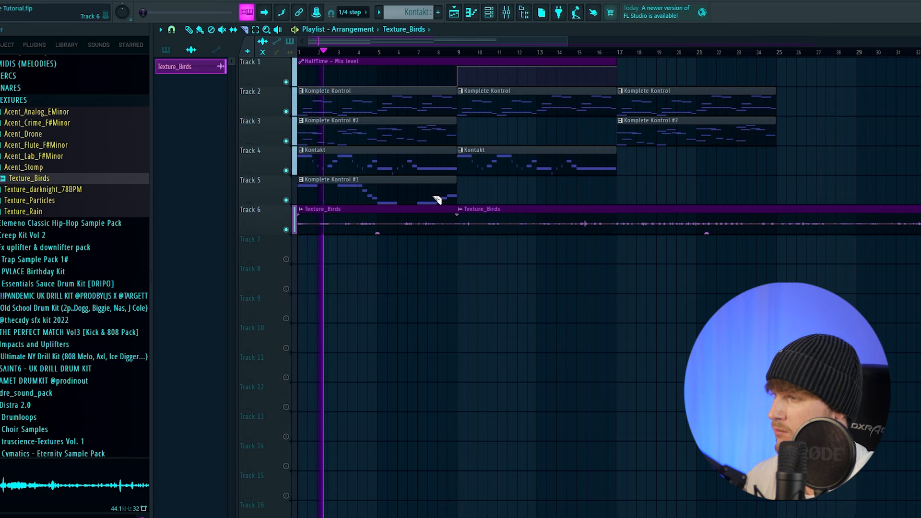
Route the Texture_Birds clip to mixer track 26 and pull that track's volume fader far down
double_click(407, 213)
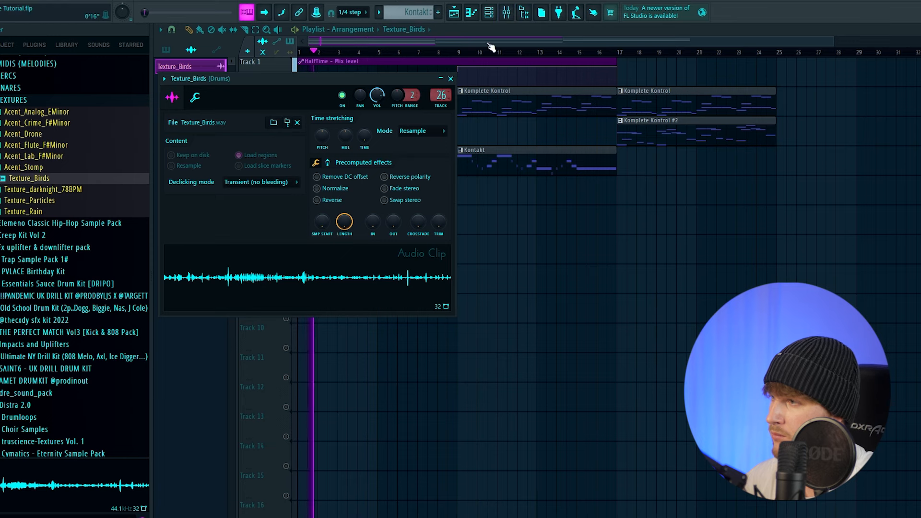
click(510, 12)
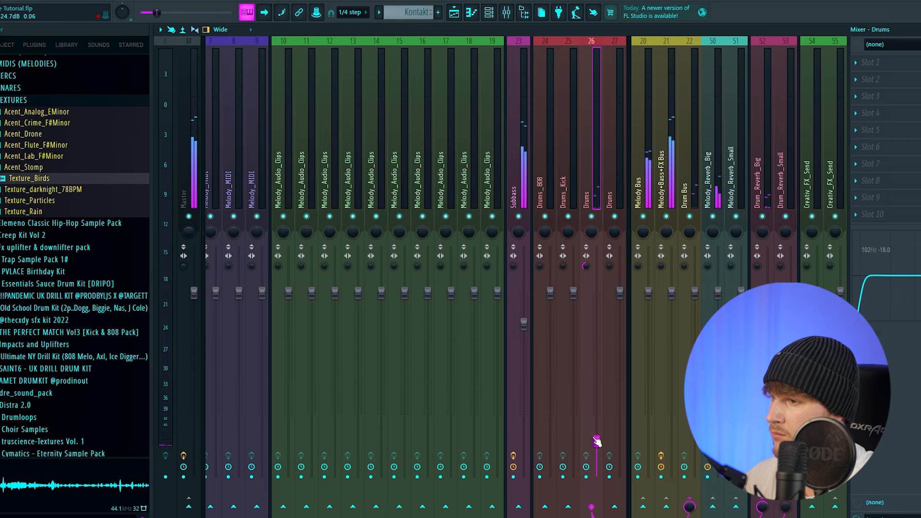
click(461, 15)
double_click(407, 219)
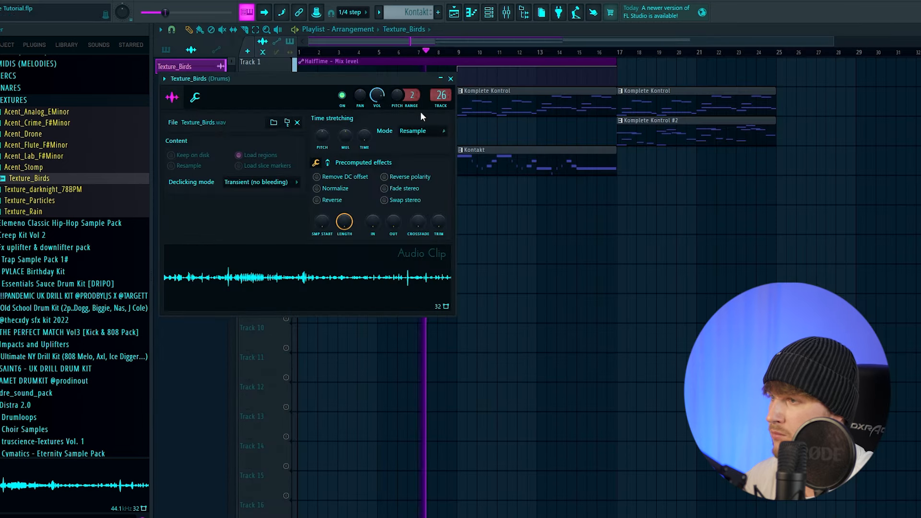
key(Escape)
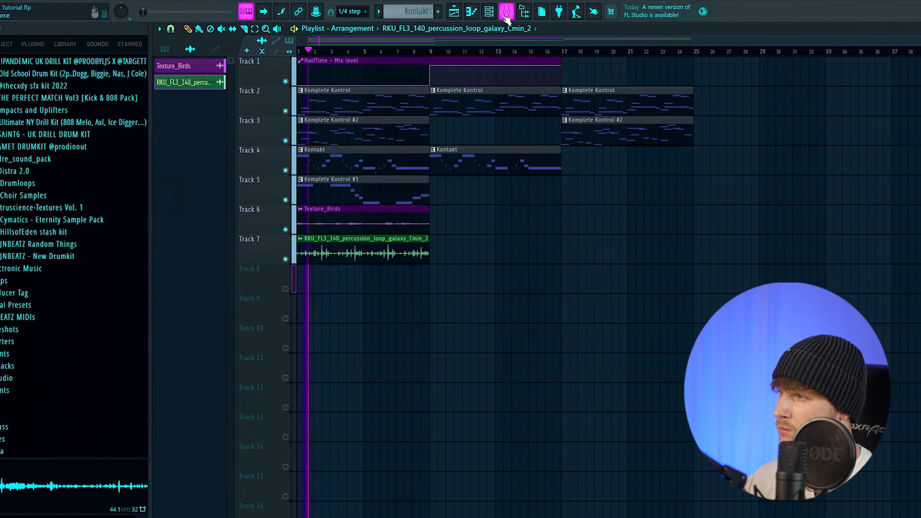
Add HalfTime with a 1/2 loop in slot 4 of the percussion loop's Drums track 28 and lower the track's fader
click(506, 12)
scroll(592, 214, down, 5)
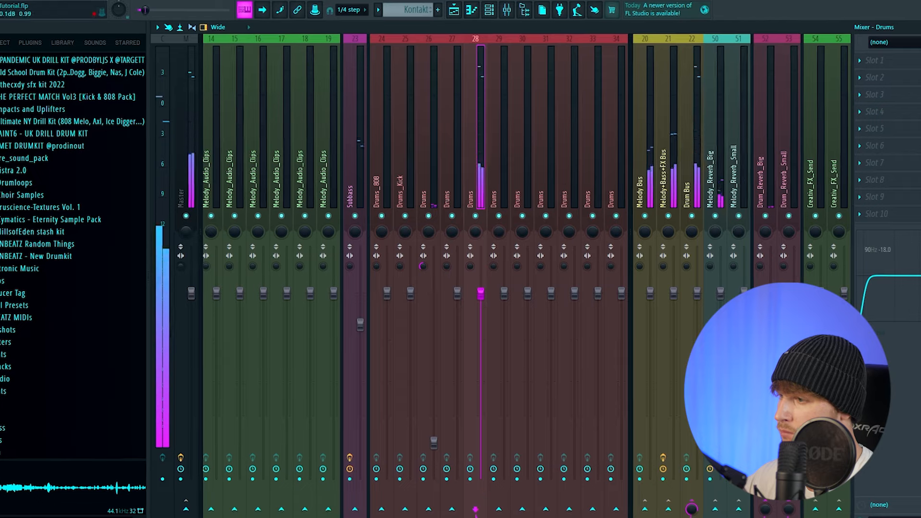
drag(480, 293, 480, 343)
click(876, 111)
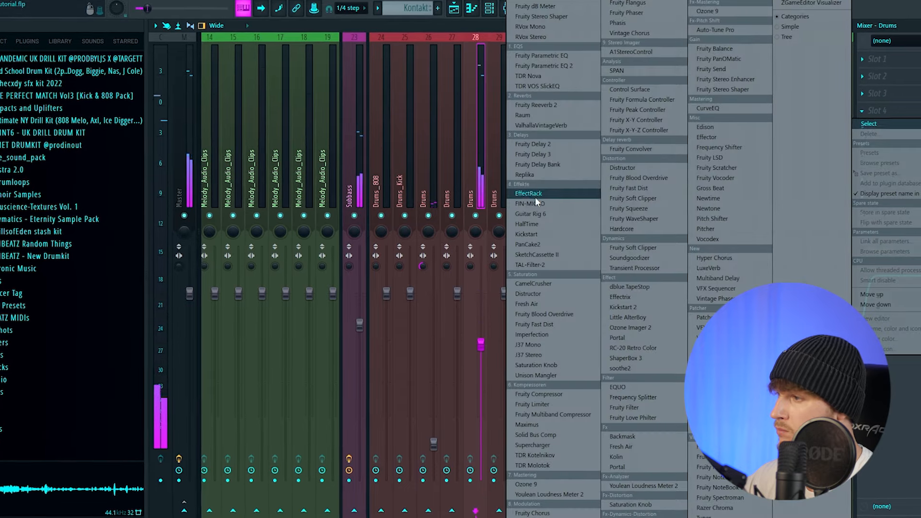
click(541, 224)
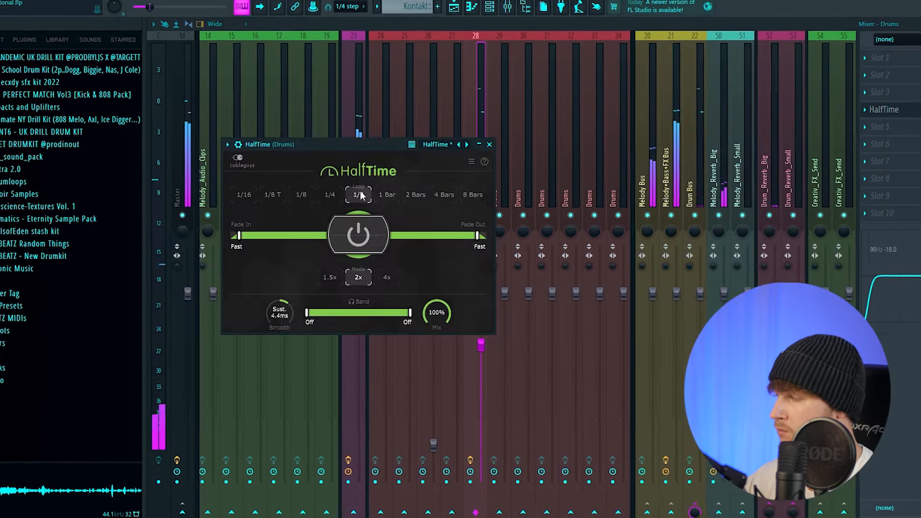
drag(481, 344, 481, 378)
Add A1StereoControl in slot 5 of Drums track 28 with 137 % stereo width and adjust the track's stereo separation
click(882, 126)
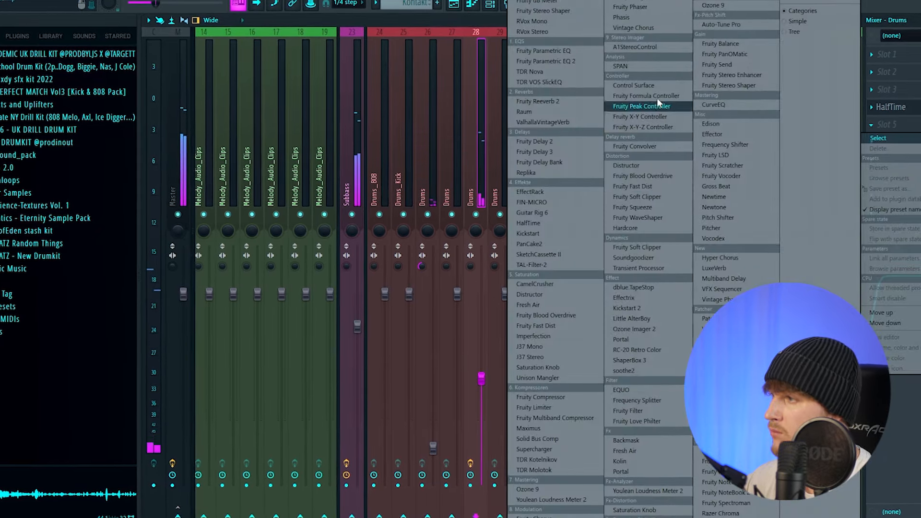
click(657, 46)
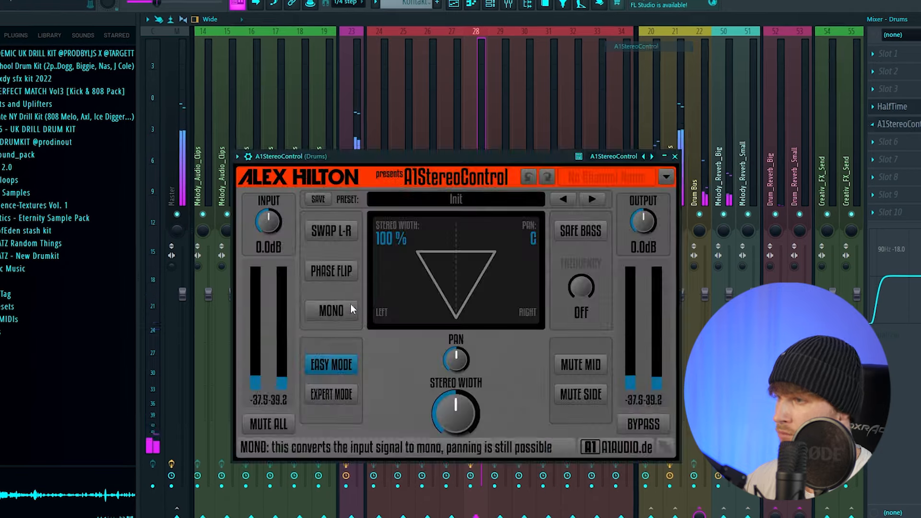
drag(457, 414, 457, 402)
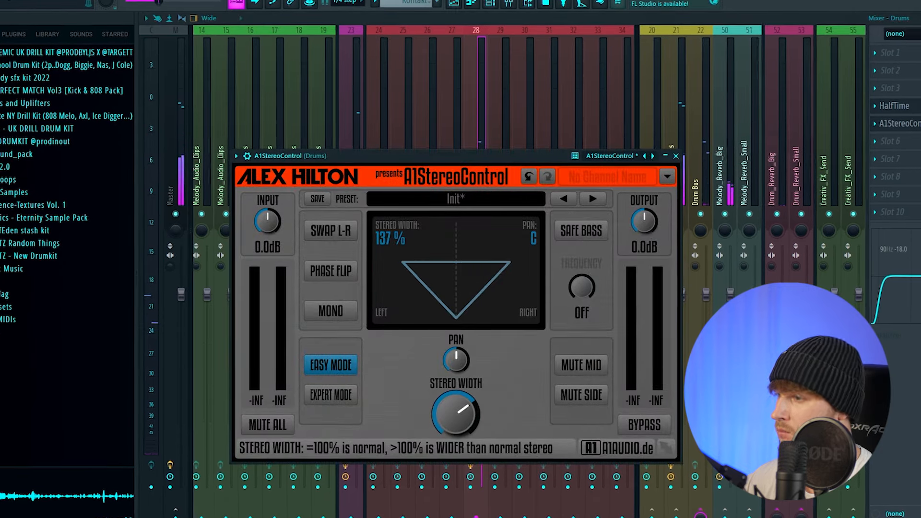
click(468, 87)
drag(471, 267, 470, 278)
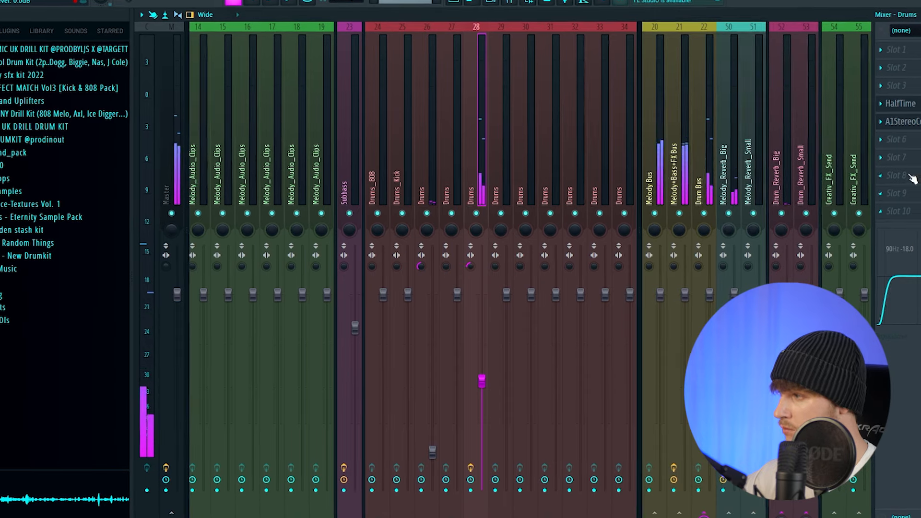
Add PanCake2 in slot 8 of Drums track 28 and lower the track's volume fader further
click(895, 175)
click(530, 243)
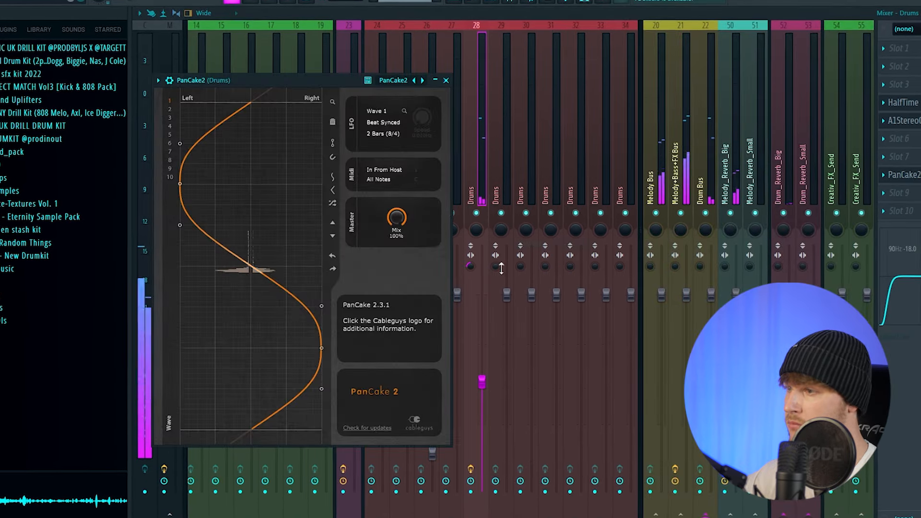
key(Escape)
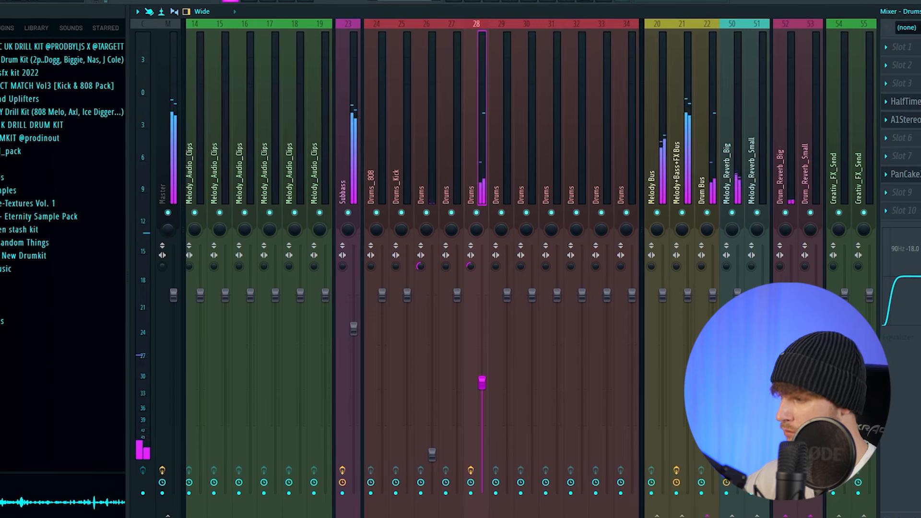
drag(482, 382, 485, 431)
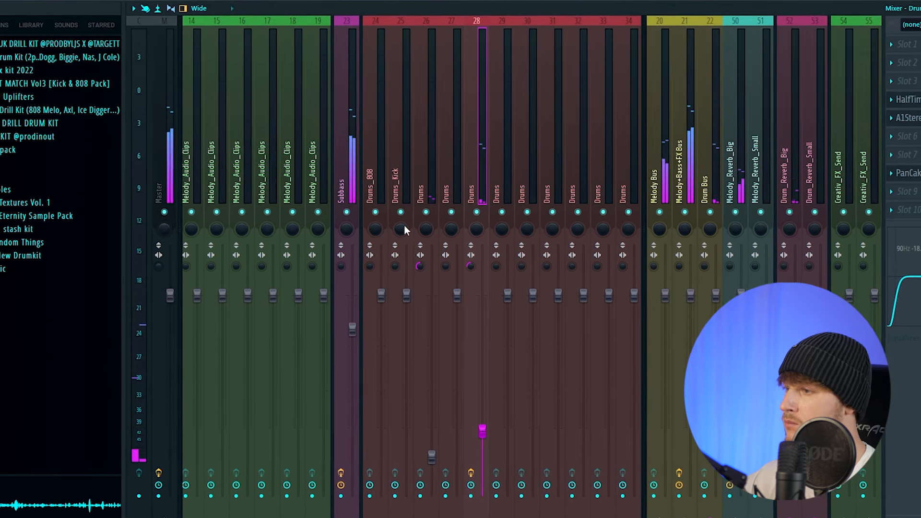
Build an effect chain on the Melody+Bass+FX Bus with J37 Stereo in slot 6, using Retro Vocal Slap with noise level about -4.9
click(695, 158)
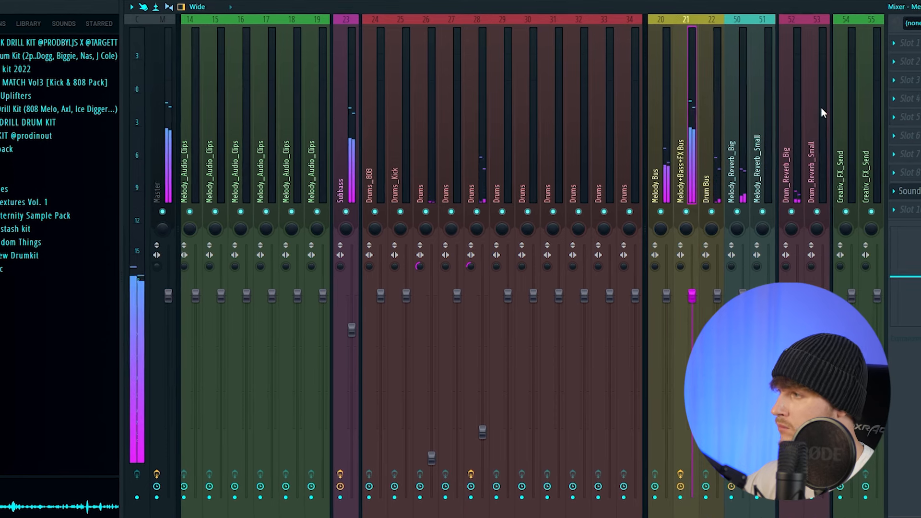
click(915, 64)
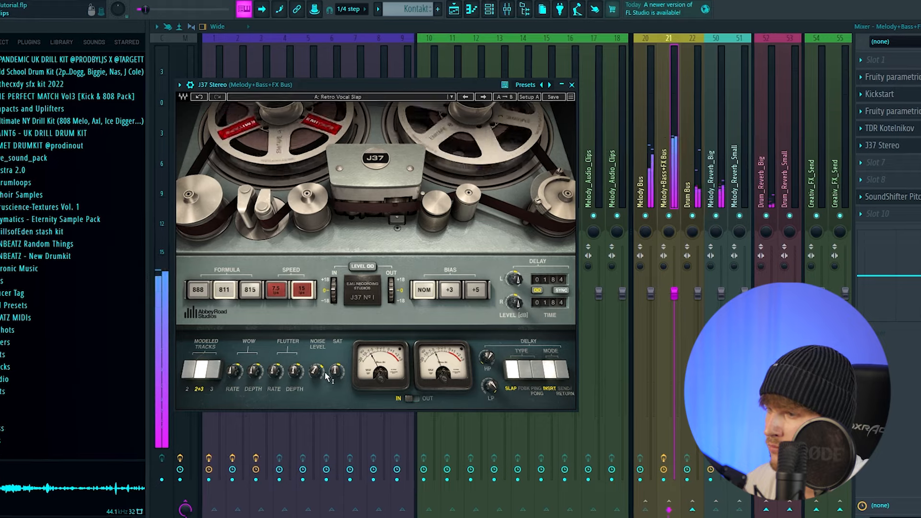
drag(317, 373, 317, 386)
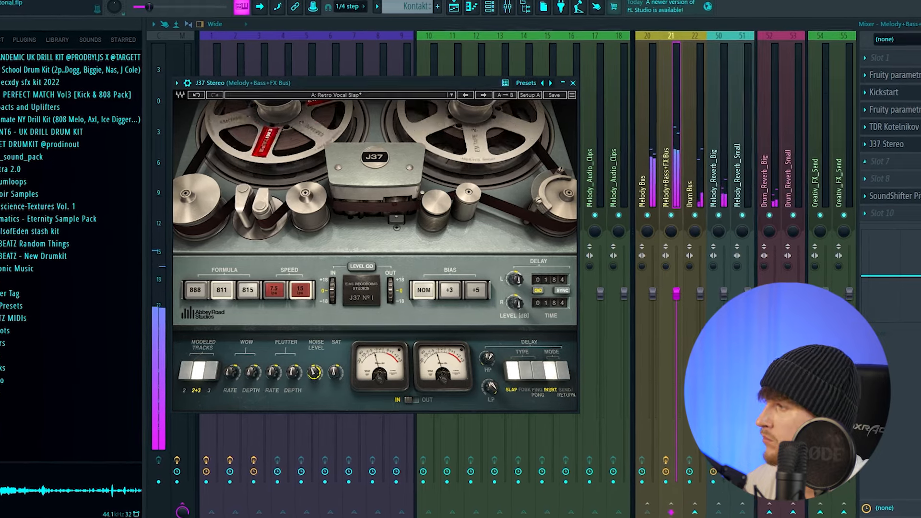
drag(315, 376, 315, 383)
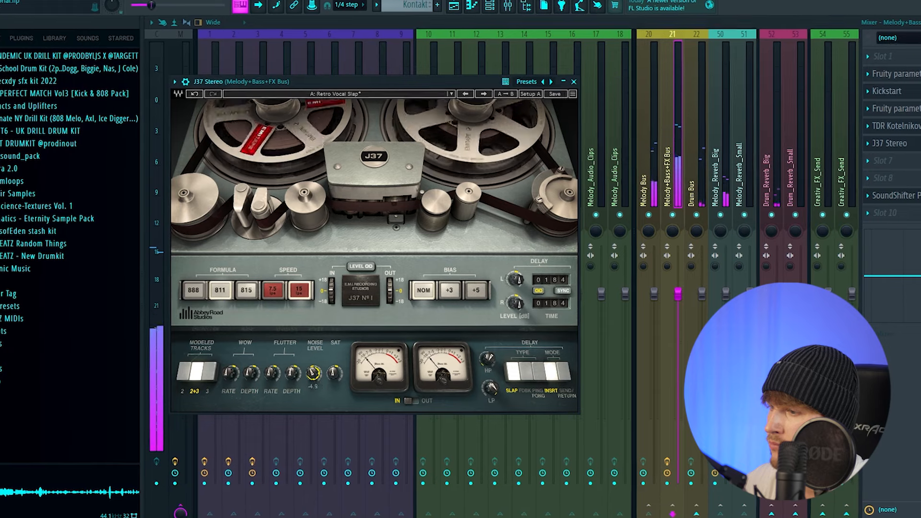
click(914, 142)
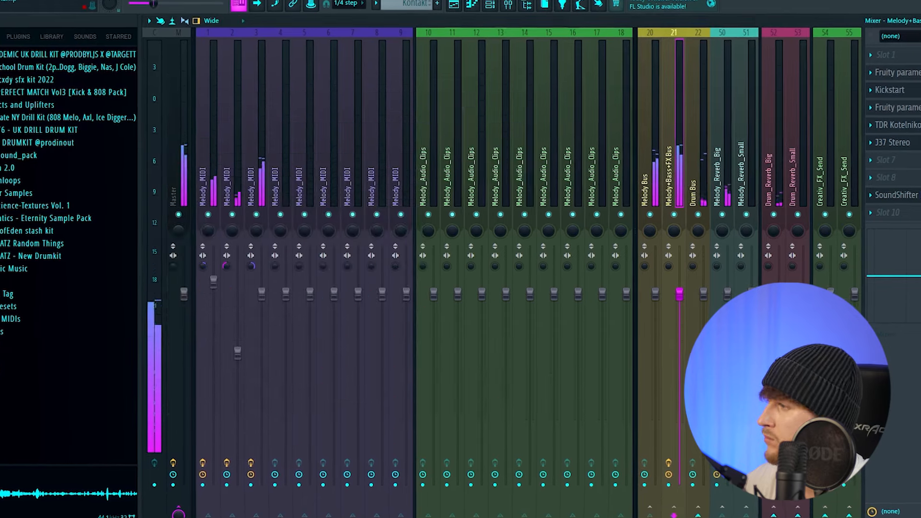
Add RC-20 Retro Color in slot 7 of the Melody+Bass+FX Bus with the Vinyl 3 preset, Noise off and reduced magnitude
click(884, 160)
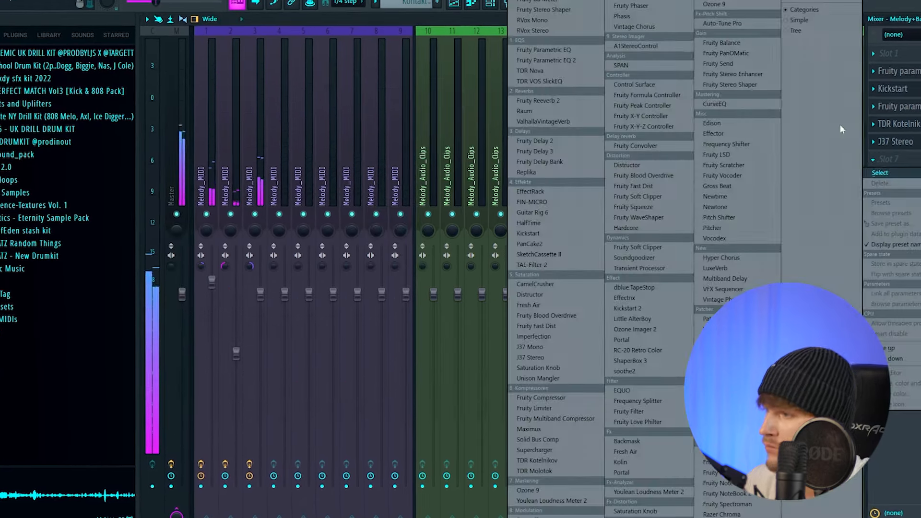
click(648, 350)
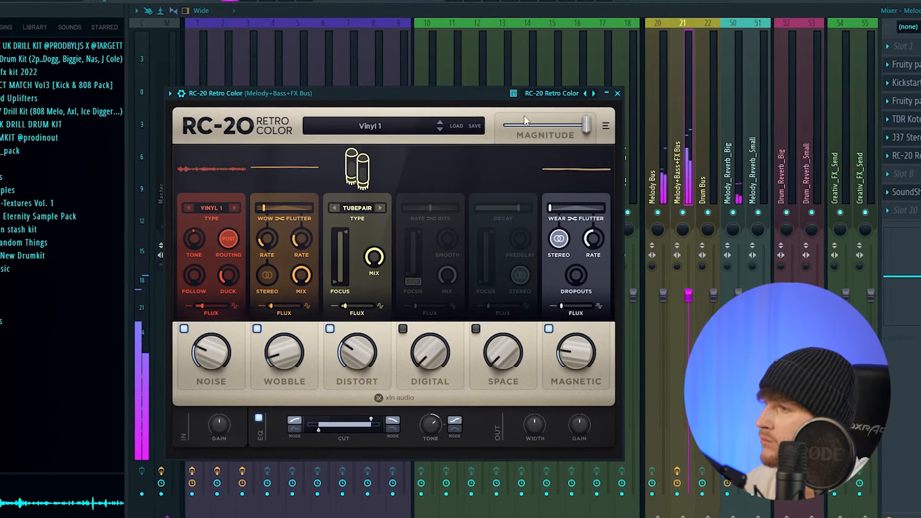
click(440, 129)
click(440, 128)
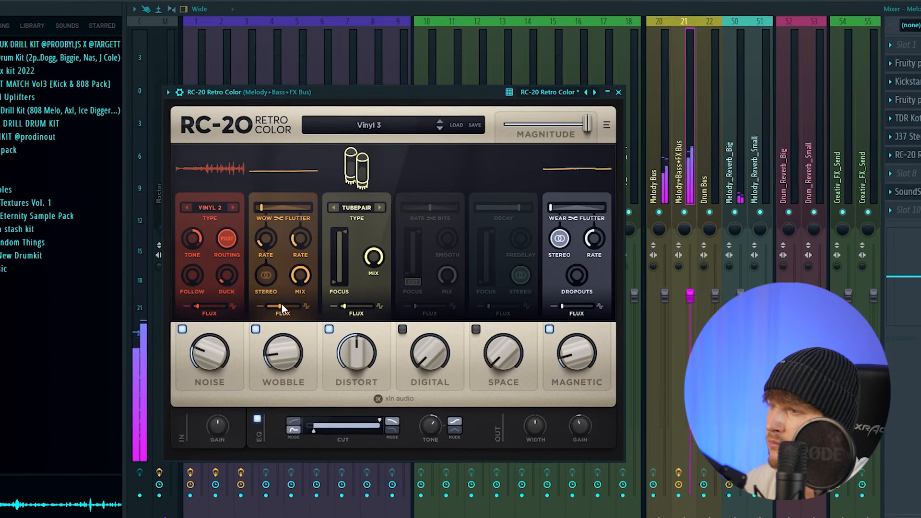
click(183, 329)
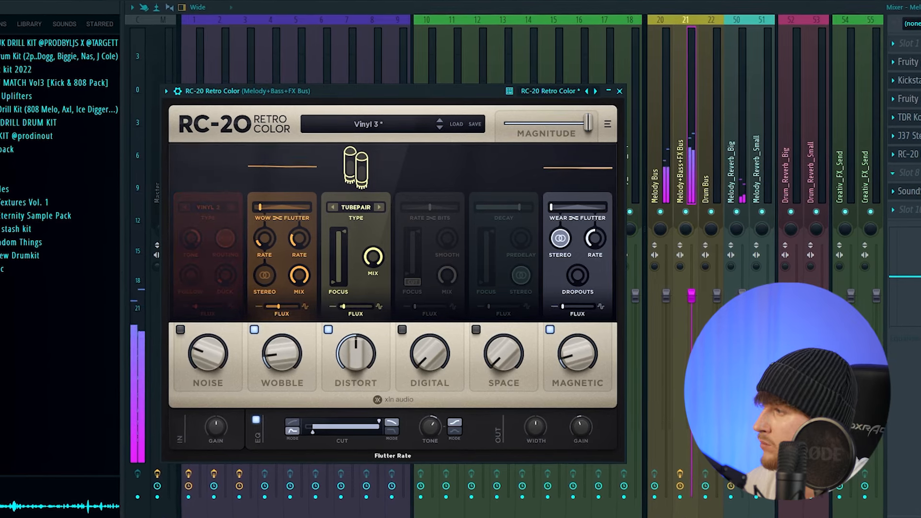
drag(586, 124, 558, 124)
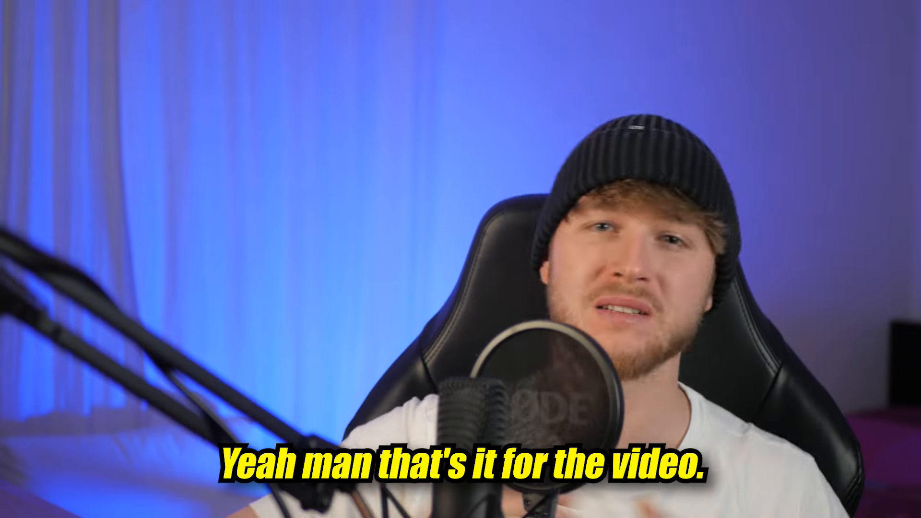